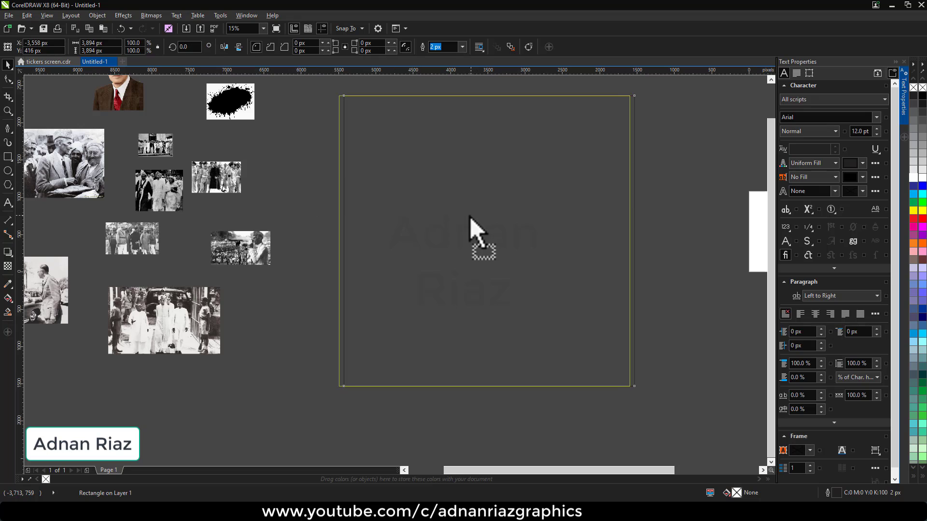
Shift the large empty square slightly and fill it with white
left_click_drag(470, 216, 465, 217)
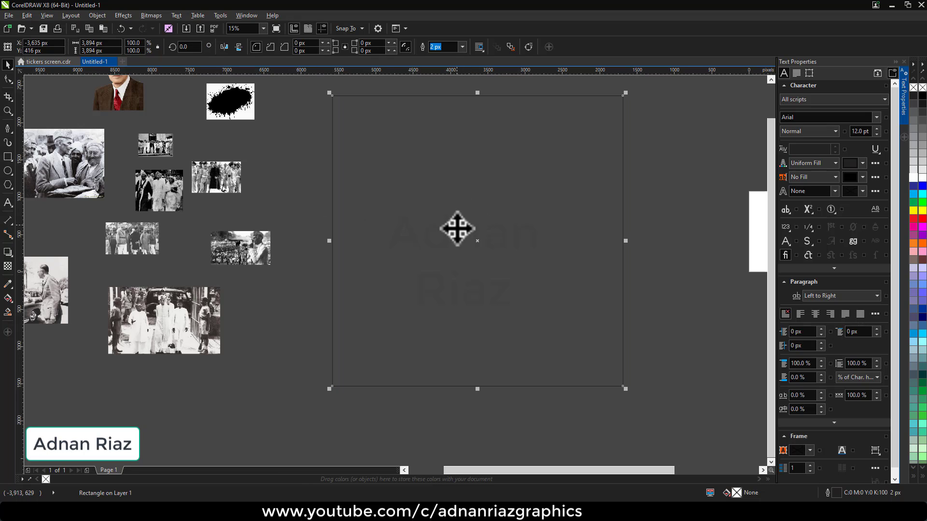
left_click(921, 177)
left_click_drag(534, 196, 522, 208)
Add a one-step inside contour with a 90 px offset to the white square, then fill the inner square with white
left_click(9, 253)
left_click(44, 264)
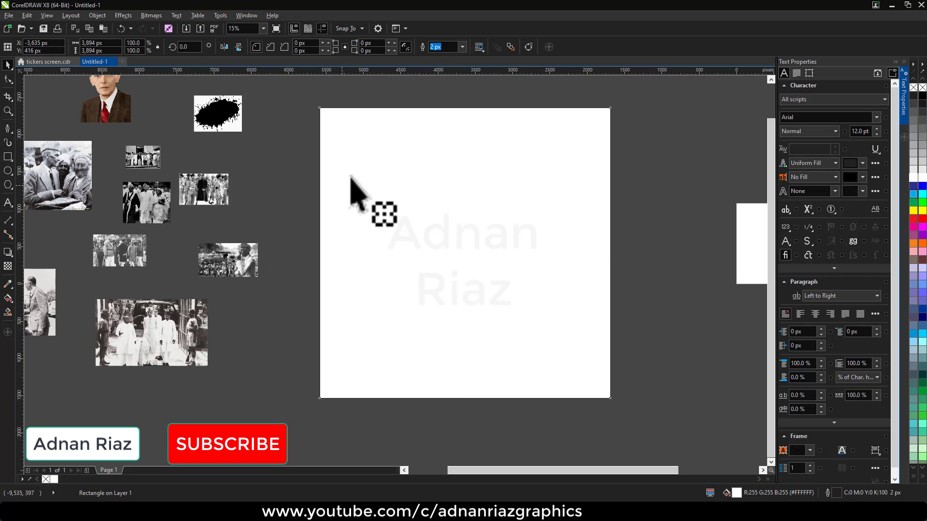
left_click_drag(352, 128, 335, 120)
left_click(8, 64)
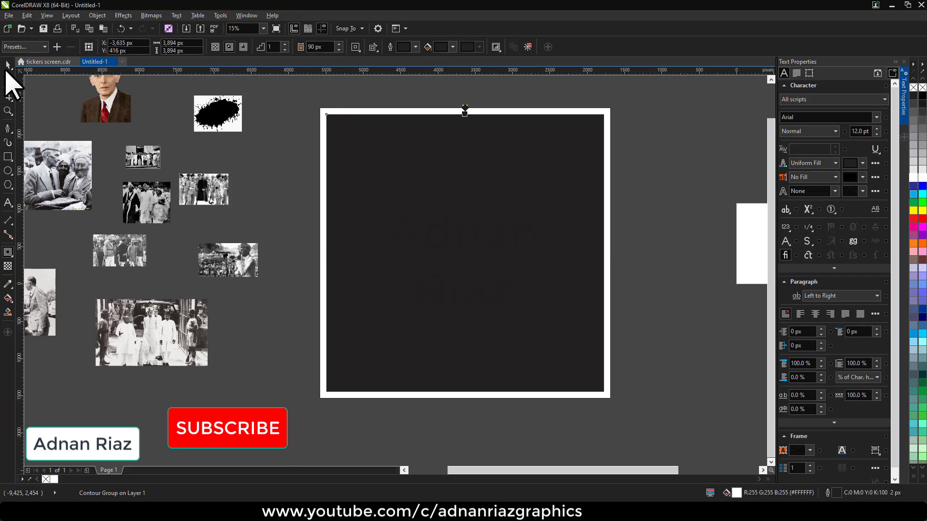
left_click(579, 161)
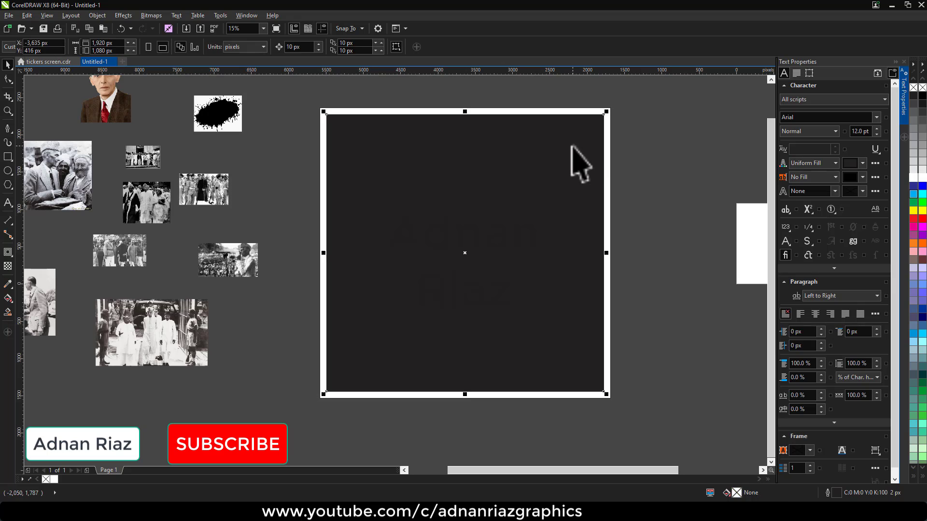
left_click(921, 179)
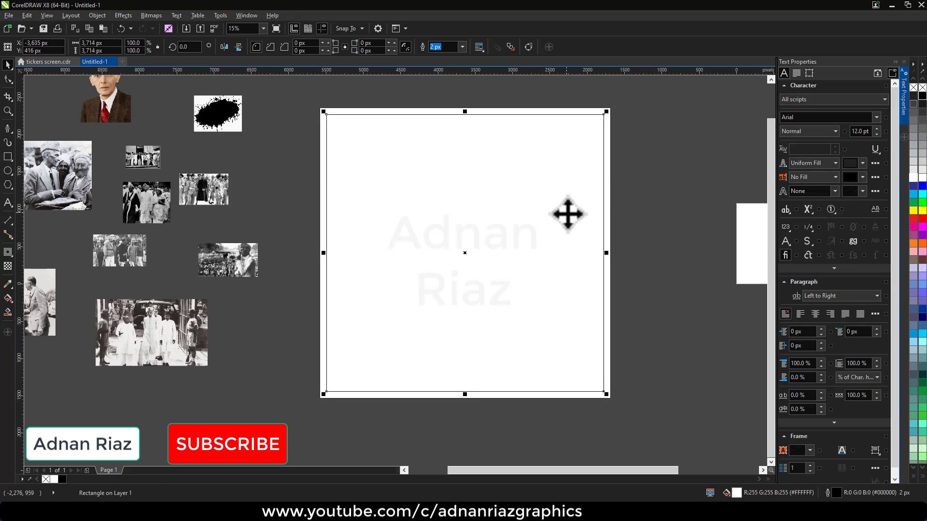
Thicken the inner square's black outline to 10 px
key("F12")
left_click(401, 191)
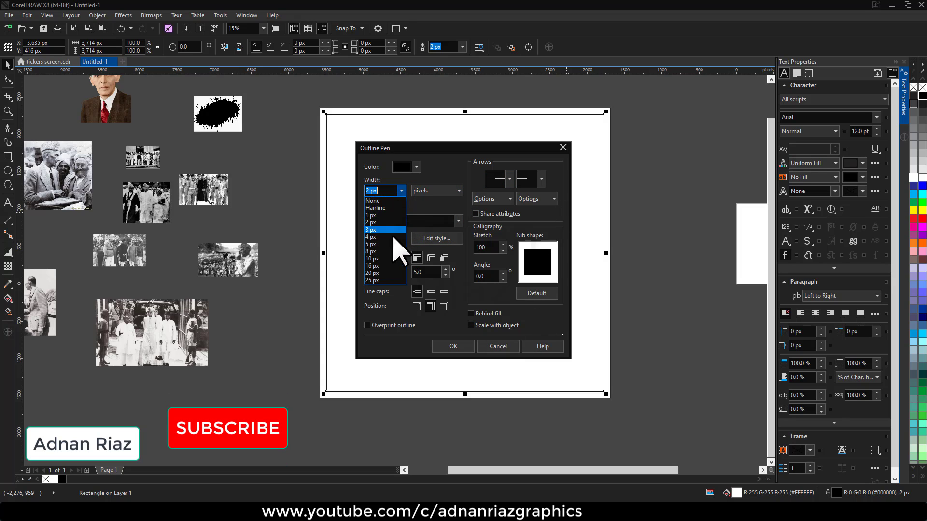
left_click(405, 272)
left_click(442, 349)
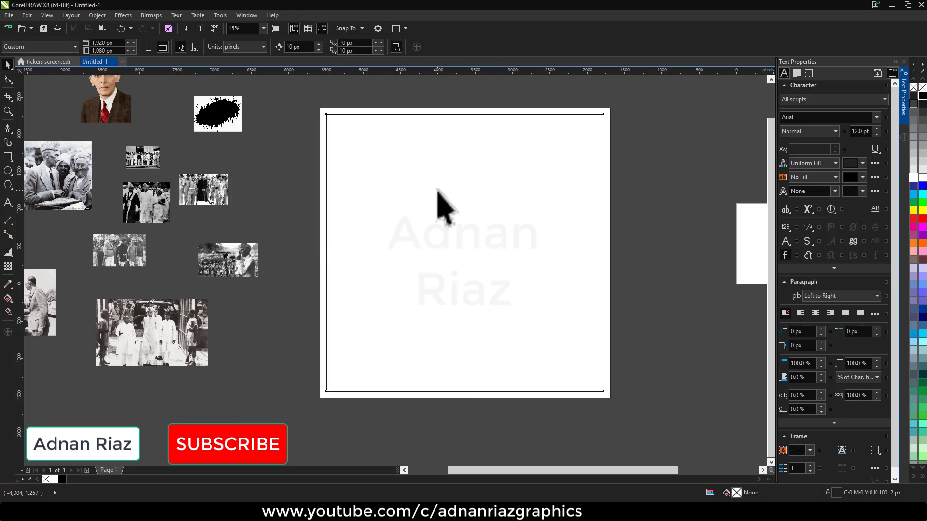
left_click(462, 47)
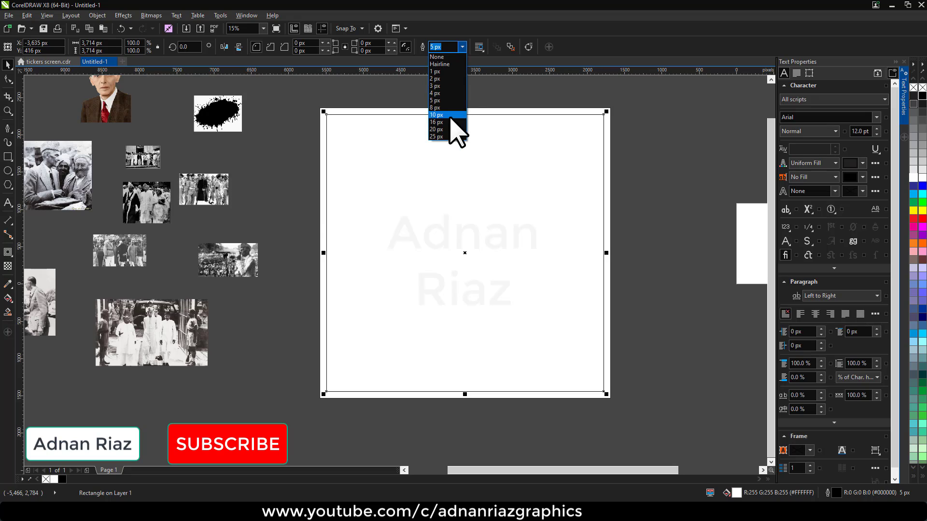
left_click(451, 117)
left_click(453, 216)
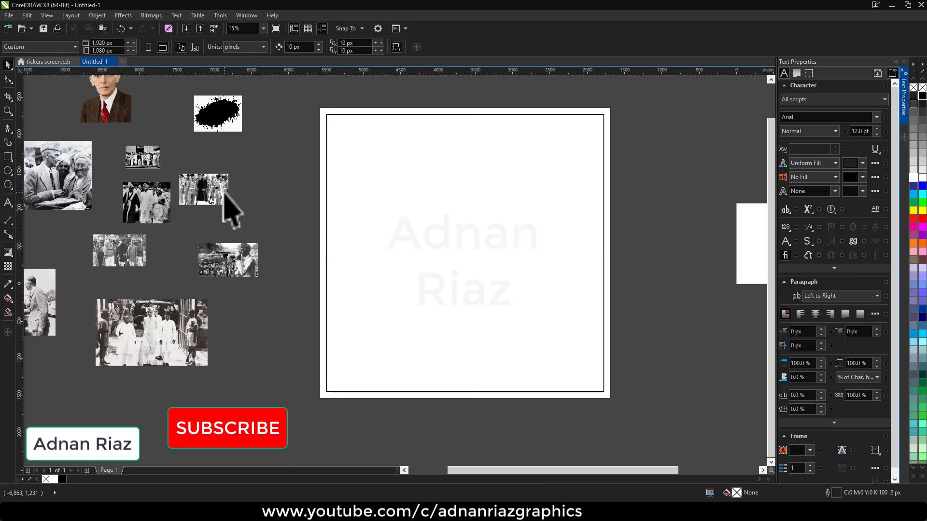
left_click_drag(213, 201, 576, 140)
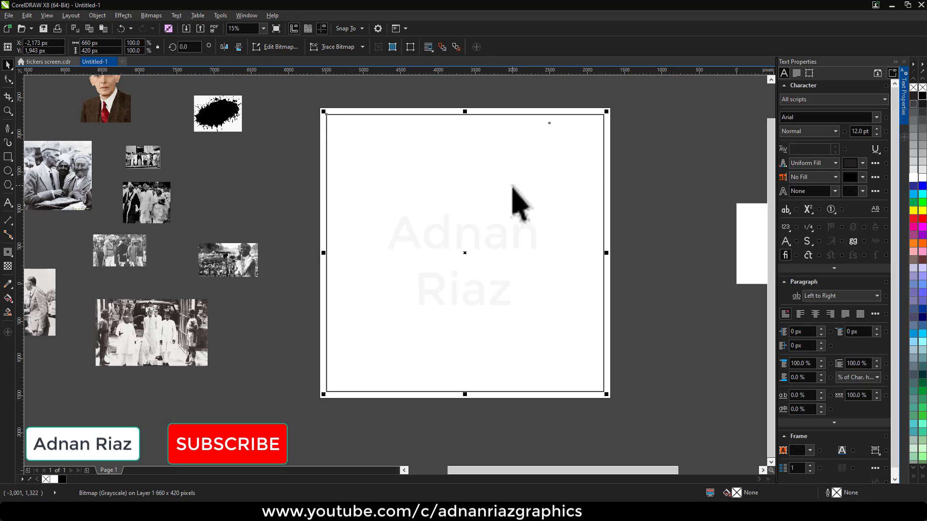
key("ctrl+z")
left_click(554, 169)
Bring all the pictures beside the white square to the front of the stacking order
scroll(232, 182, "down", 1)
left_click_drag(271, 202, 345, 208)
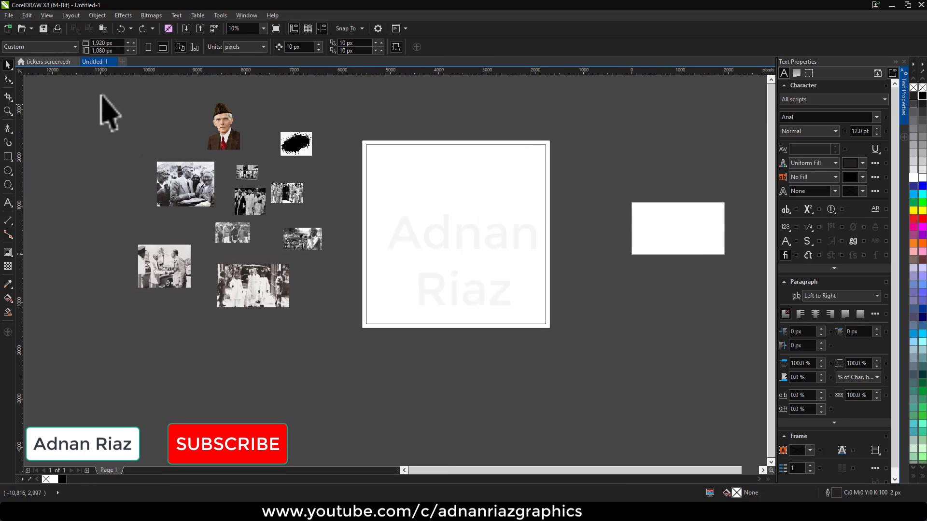
left_click_drag(337, 348, 338, 348)
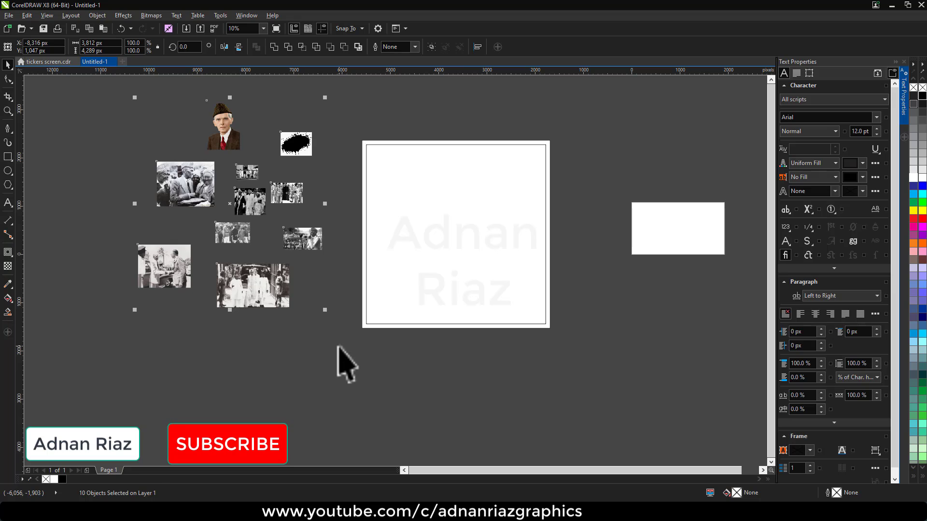
left_click(421, 128)
Place the photo of the suited man among turbaned men in the white square, aligned to the inner frame's upper-left corner
left_click_drag(420, 128, 393, 159)
scroll(379, 204, "up", 2)
left_click_drag(308, 242, 395, 157)
scroll(265, 217, "down", 2)
left_click_drag(139, 211, 368, 217)
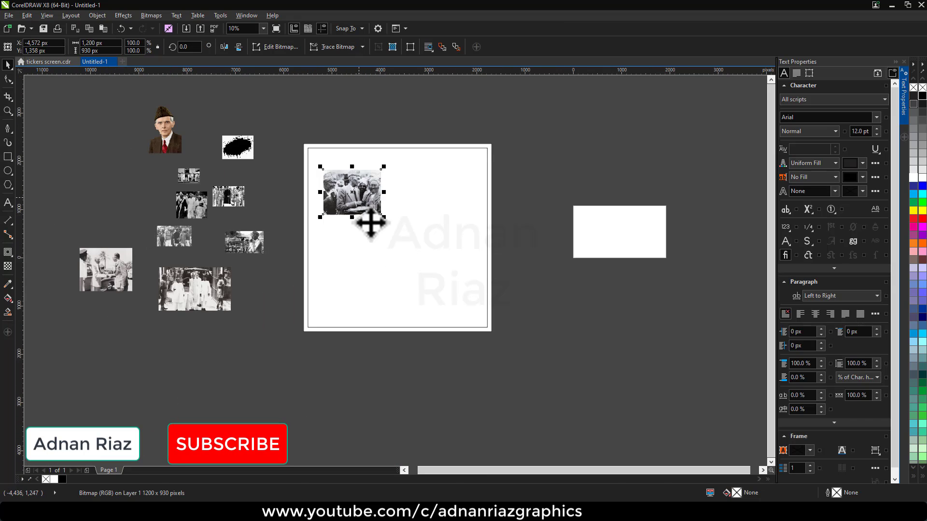
key("l")
key("t")
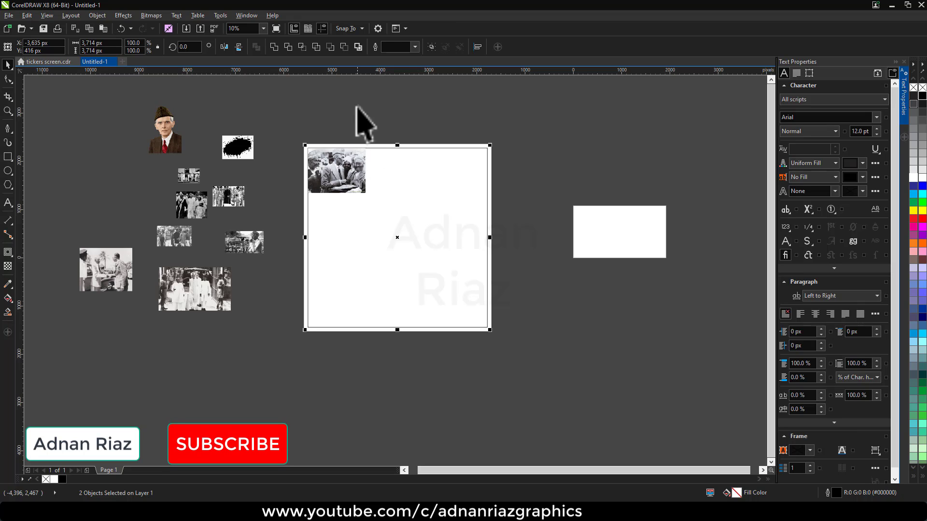
left_click(356, 107)
Place the photo of uniformed soldiers beside the first photo, enlarge it to the same height and align the two in one row
scroll(341, 176, "up", 2)
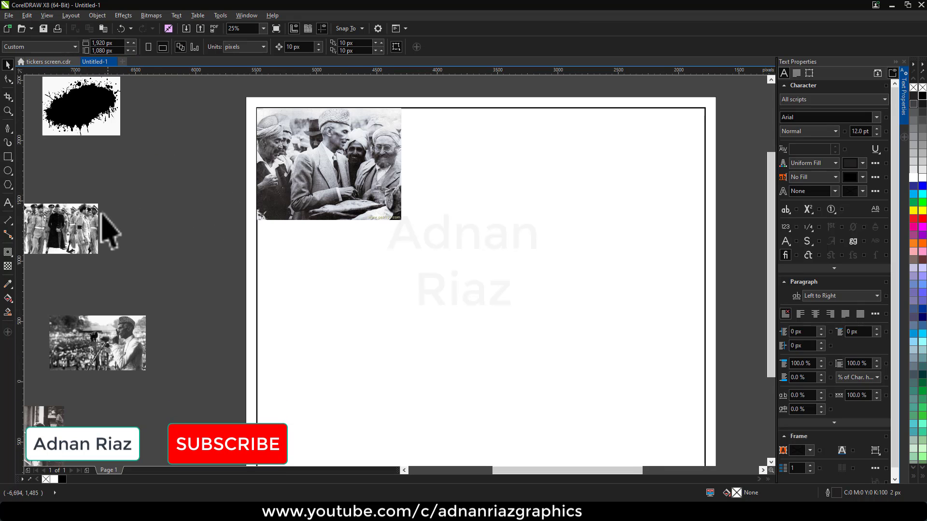
left_click_drag(99, 235, 577, 199)
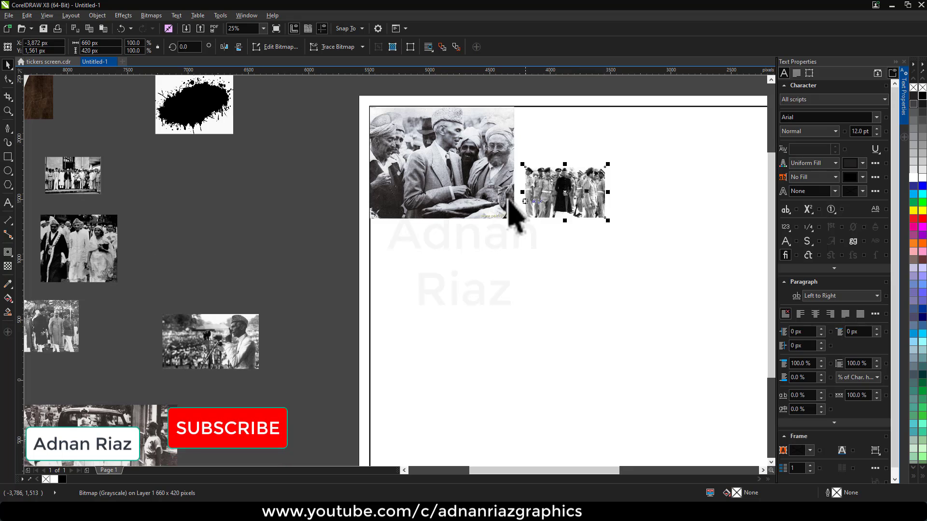
left_click(463, 208, "shift")
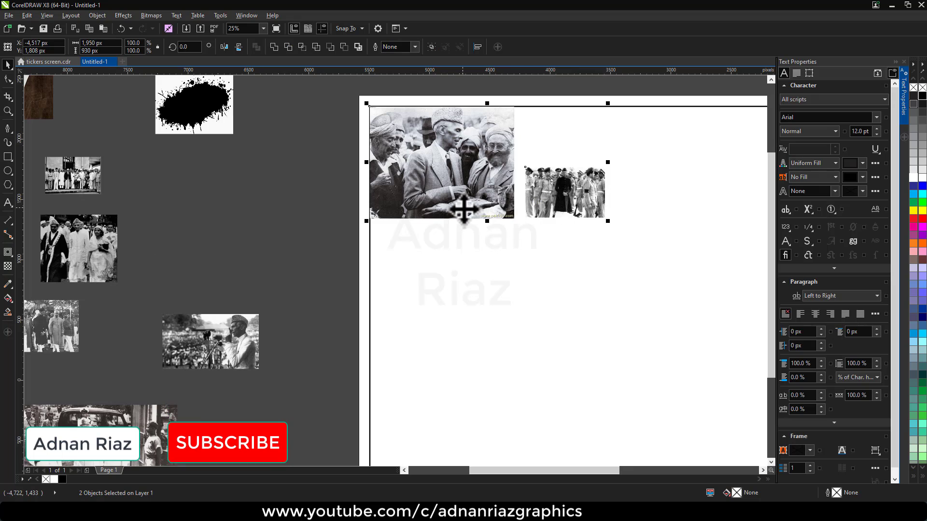
scroll(555, 207, "up", 1)
left_click(548, 198)
left_click_drag(544, 196, 650, 117)
scroll(511, 222, "down", 1)
left_click(404, 206, "shift")
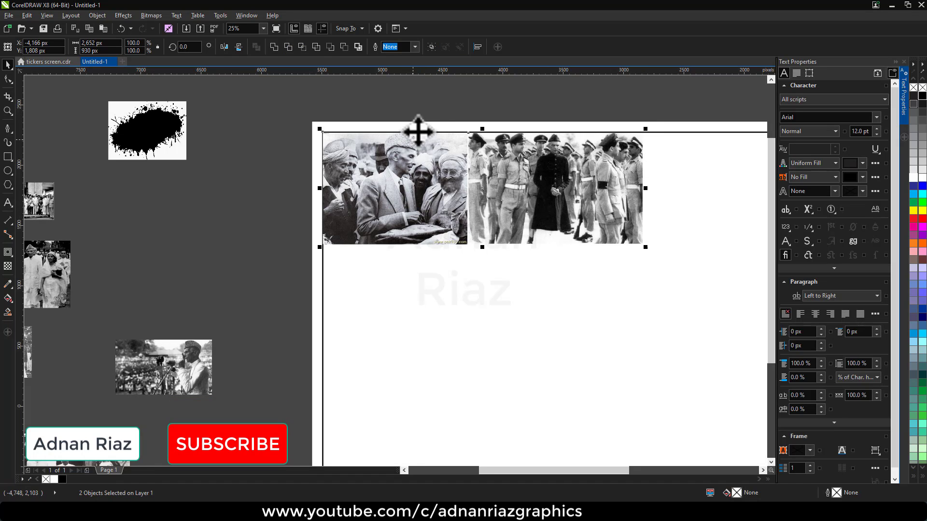
left_click(428, 105)
Start a second row with the photo of men in white before a car, flush with the frame's left edge and the top row
scroll(465, 193, "down", 2)
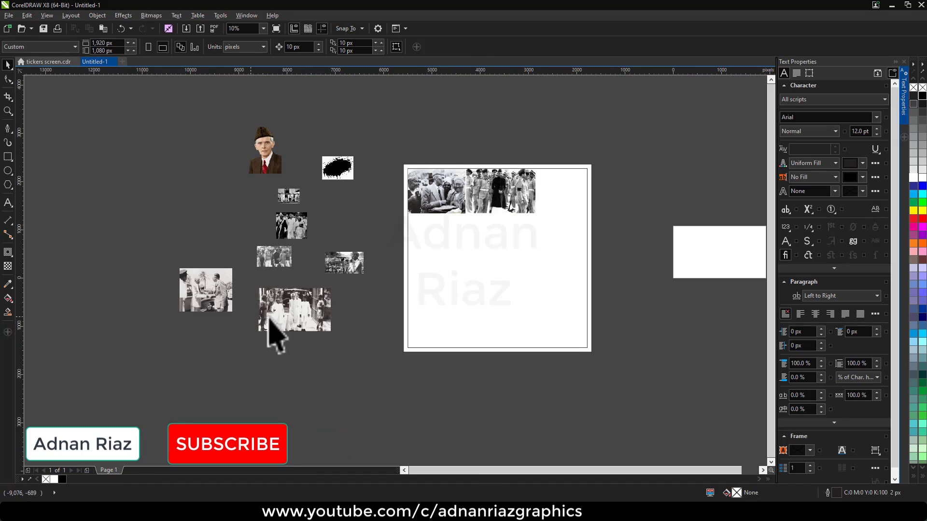
left_click_drag(320, 293, 430, 231)
scroll(430, 231, "up", 2)
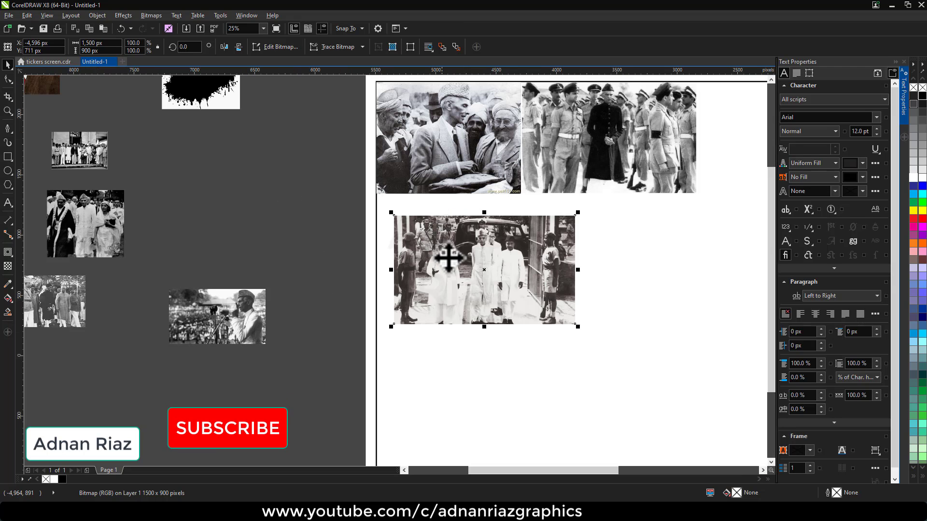
key("l")
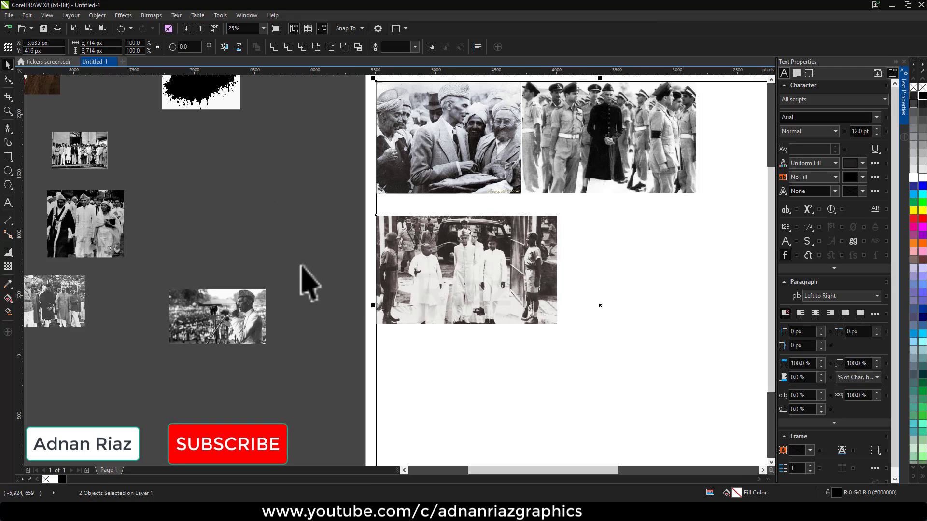
scroll(438, 271, "up", 2)
left_click_drag(437, 274, 441, 228)
scroll(375, 240, "down", 2)
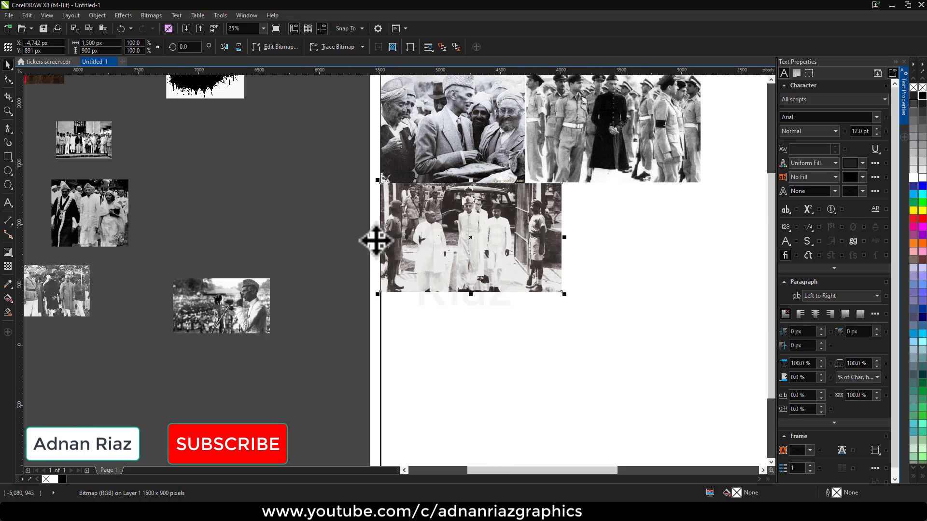
key("Escape")
Place the photo of the man speaking at microphones beside the car photo and enlarge it to about 195 % to match the row height
scroll(374, 266, "down", 2)
left_click_drag(340, 268, 475, 241)
scroll(475, 242, "up", 2)
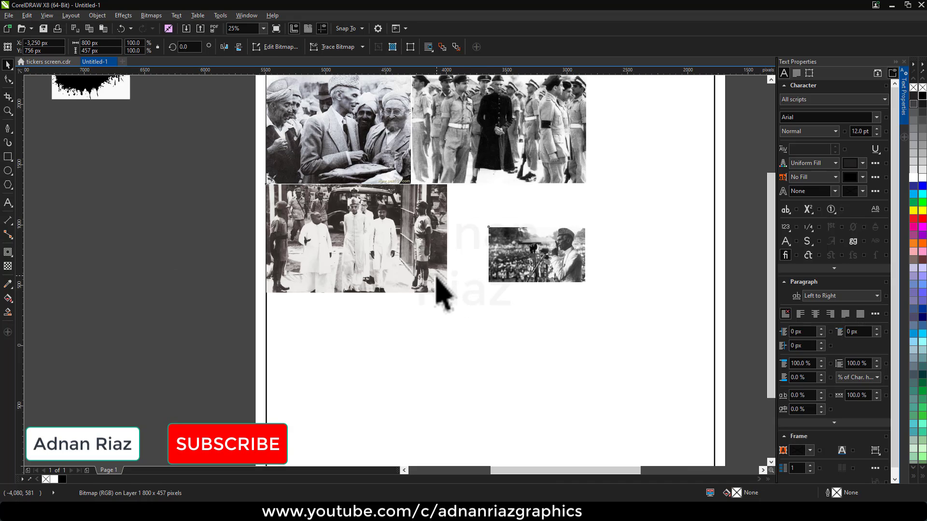
left_click_drag(531, 282, 490, 273)
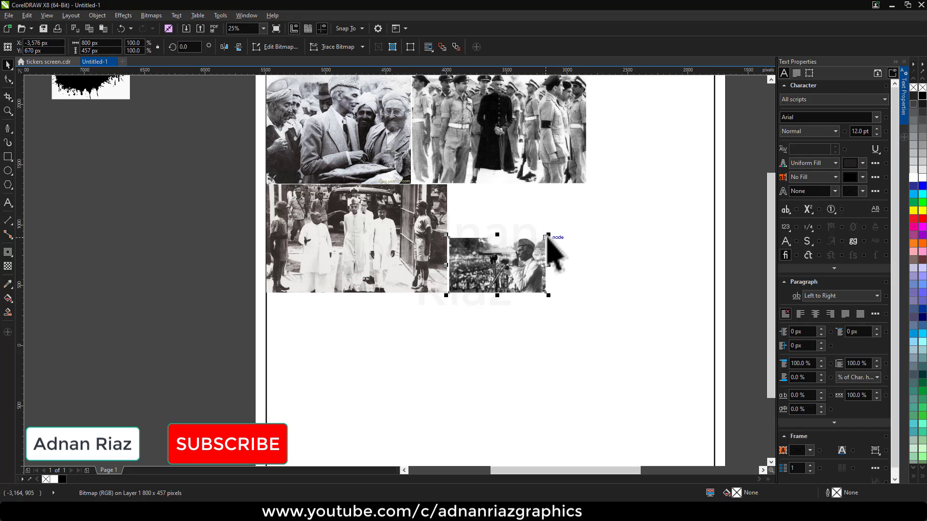
left_click_drag(554, 235, 677, 183)
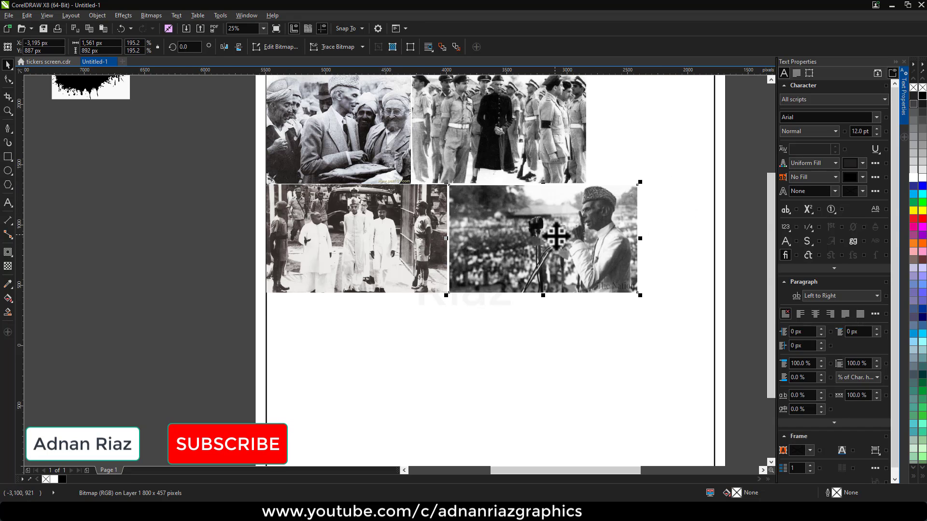
Move the handshake photo to the end of the first row and align its top edge with the soldiers' photo
scroll(555, 238, "down", 3)
left_click(331, 283)
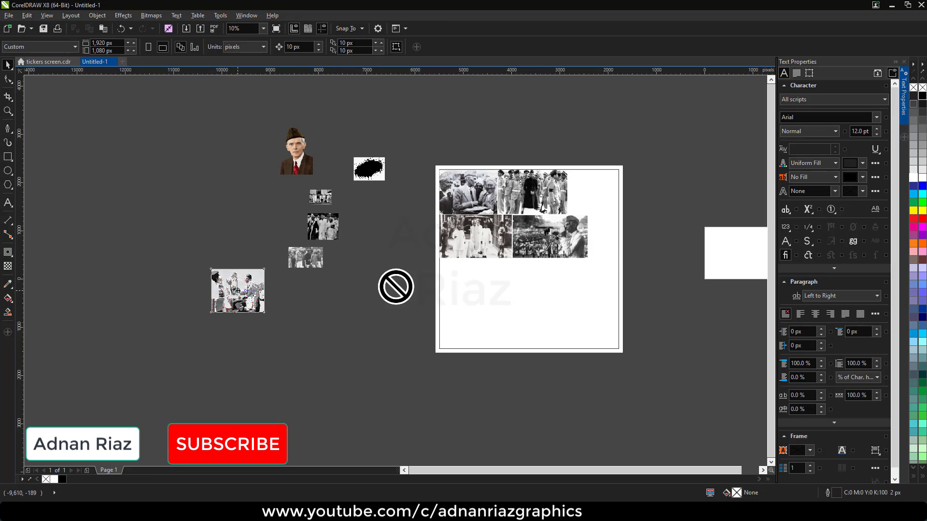
left_click_drag(396, 286, 600, 195)
scroll(577, 171, "up", 2)
left_click(494, 241, "shift")
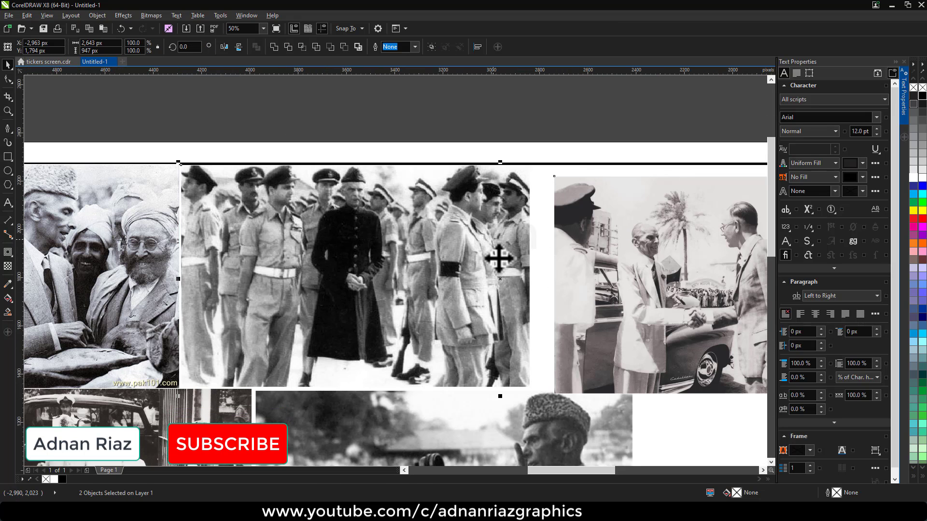
key("t")
scroll(540, 232, "down", 2)
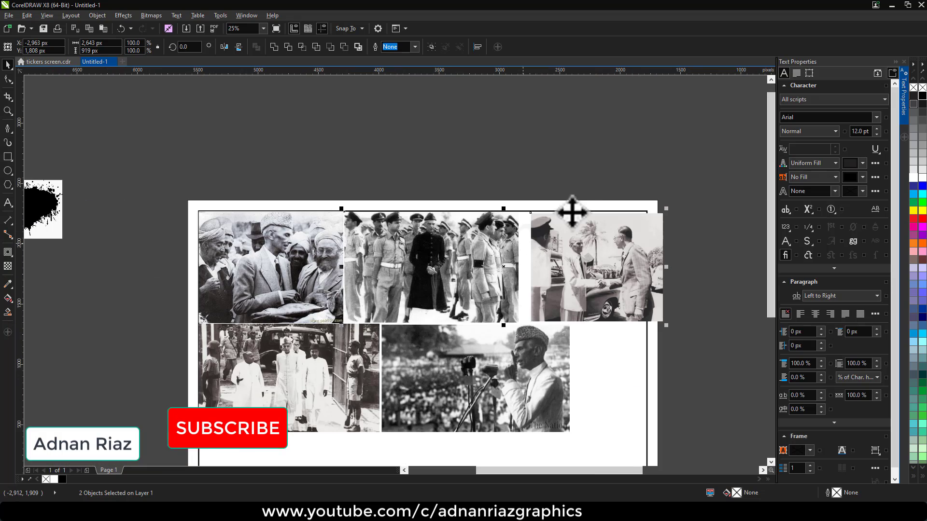
Close the gap between the handshake photo and the soldiers' photo
left_click(605, 263)
scroll(577, 285, "up", 2)
left_click_drag(575, 288, 559, 288)
scroll(618, 174, "down", 1)
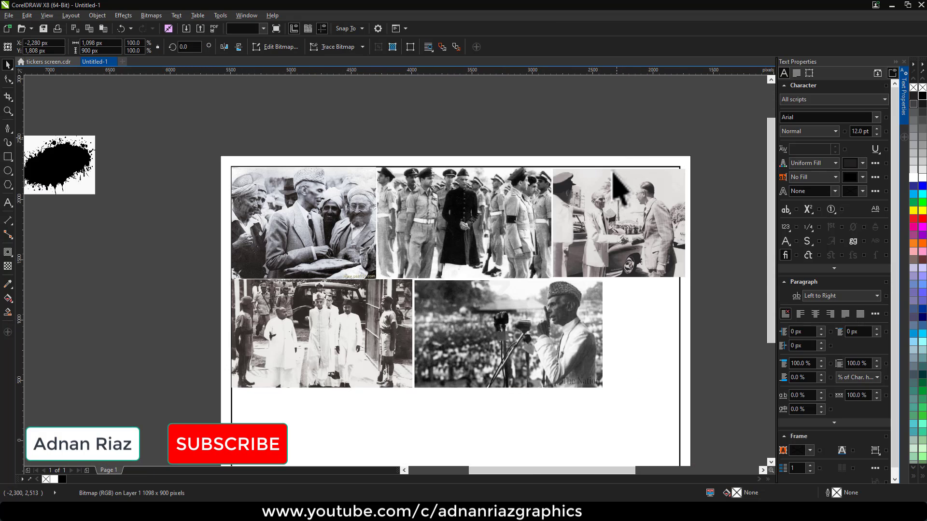
Move the group photo taken outside the building below the second row and enlarge it to about 354 %
scroll(612, 180, "down", 1)
left_click_drag(492, 303, 506, 300)
left_click_drag(656, 235, 654, 234)
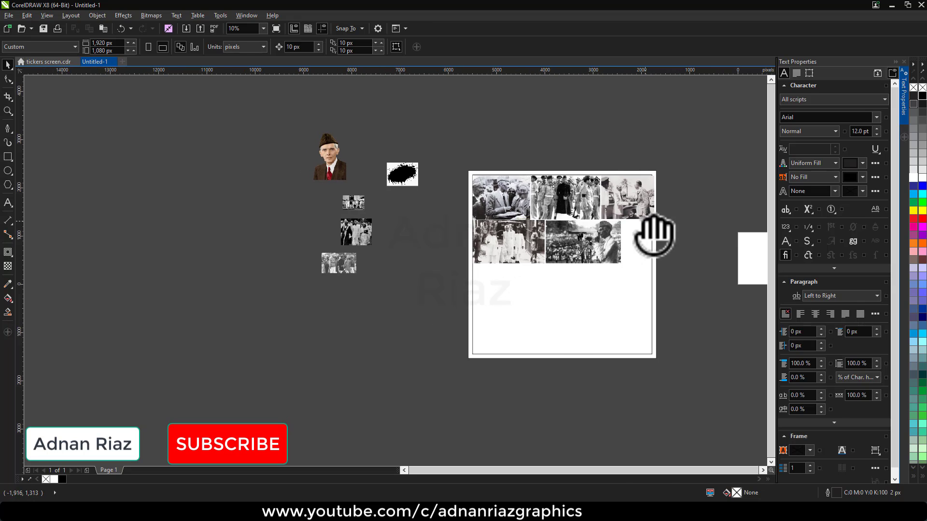
scroll(378, 227, "up", 1)
left_click_drag(293, 162, 675, 372)
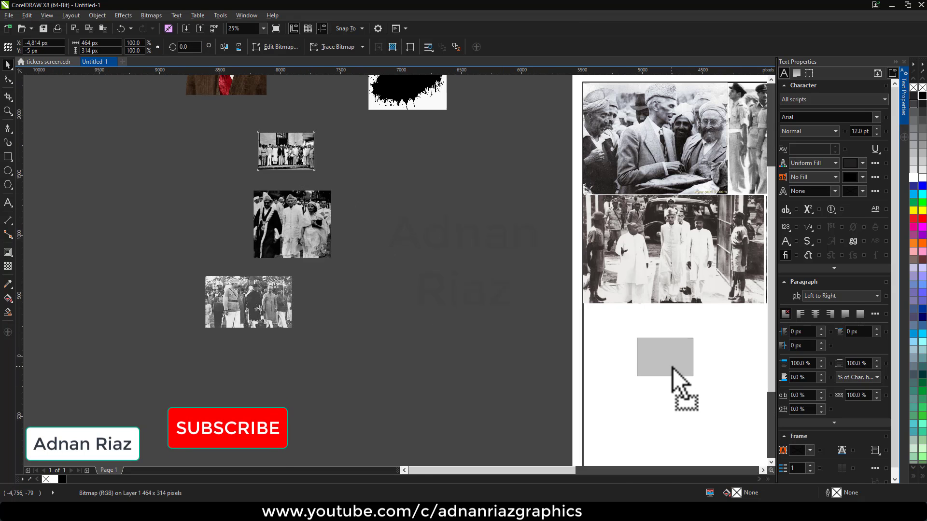
scroll(534, 224, "down", 1)
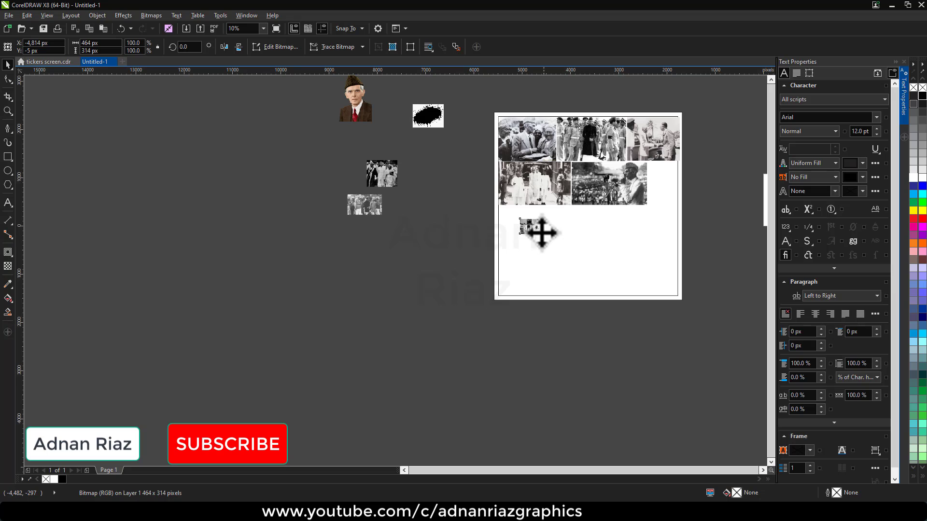
left_click_drag(531, 232, 605, 300)
scroll(560, 218, "up", 1)
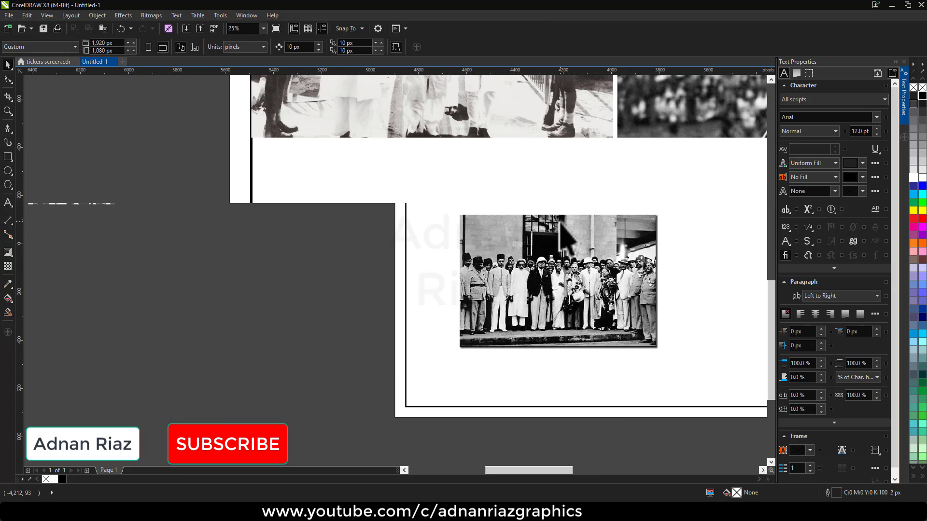
Move the enlarged group photo up beneath the second row and align it with the inner frame's left edge
left_click_drag(561, 255, 499, 198)
scroll(674, 208, "down", 1)
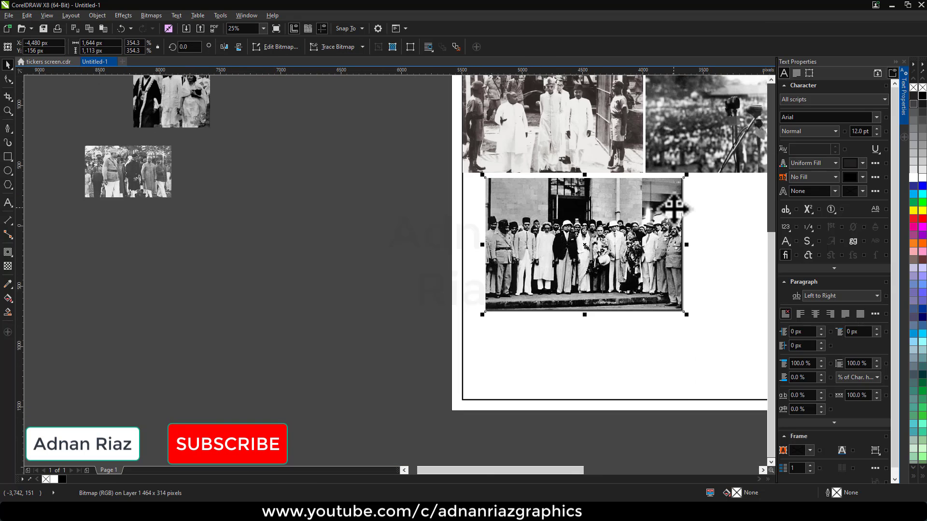
key("l")
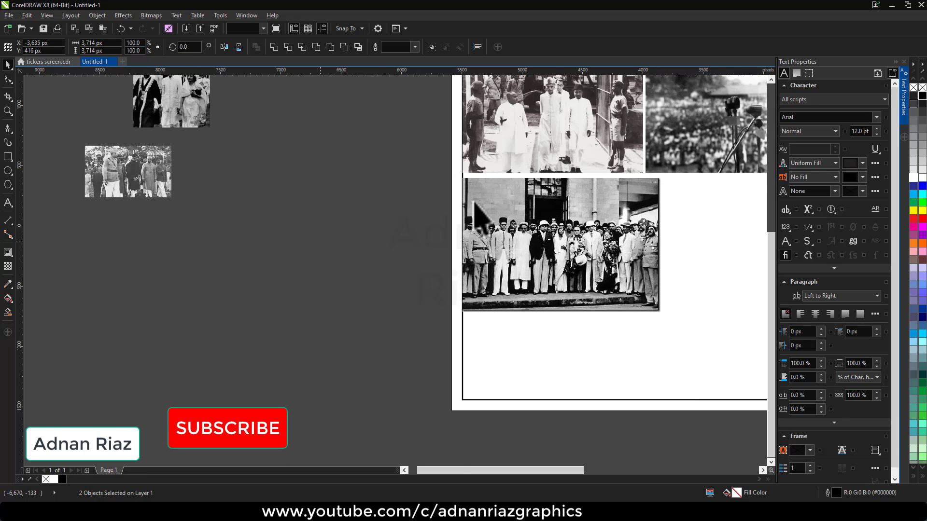
Move the outdoor photo of the uniformed officer into the third row beside the building group photo and enlarge it to about 598 %
left_click(318, 242)
scroll(510, 170, "up", 1)
left_click(507, 229)
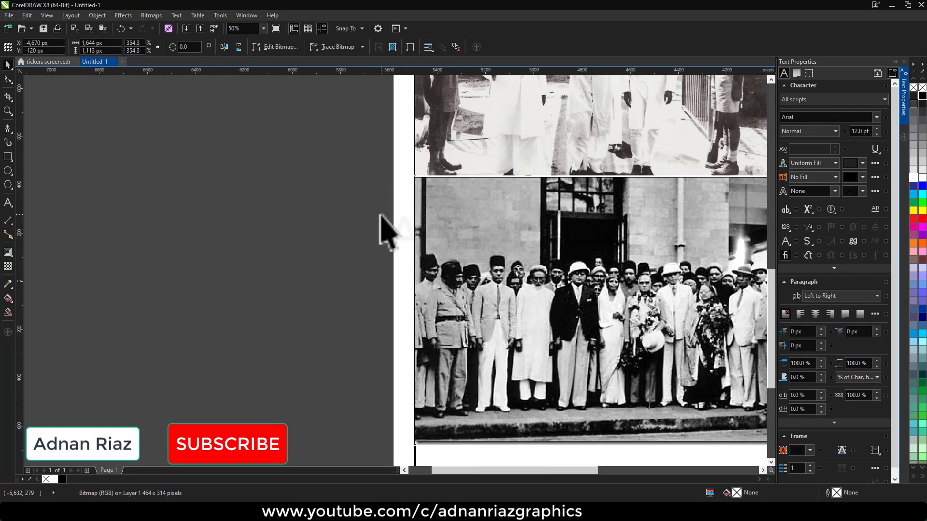
scroll(379, 220, "down", 2)
left_click(333, 249)
left_click_drag(259, 206, 495, 238)
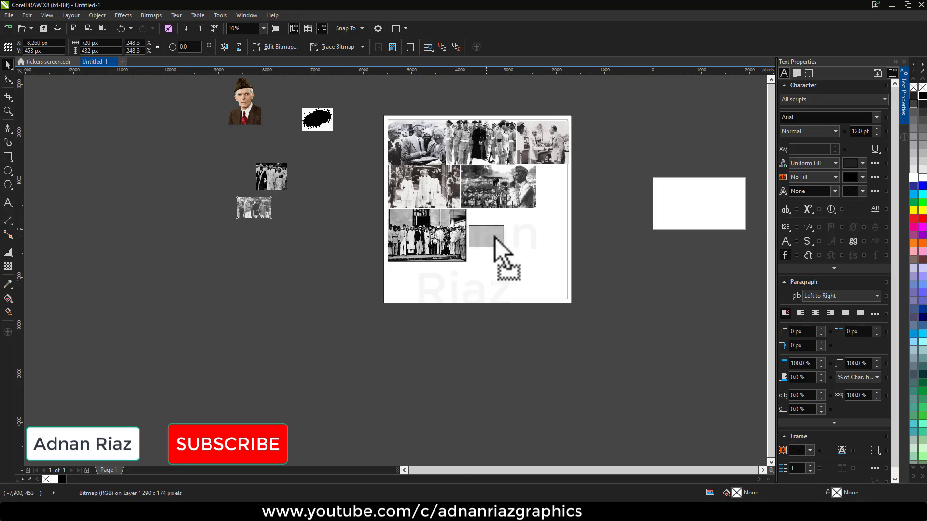
scroll(482, 243, "up", 3)
left_click_drag(562, 214, 685, 141)
Close the gap between the officer's outdoor photo and the building group photo, aligning their bottom edges
left_click_drag(583, 197, 570, 219)
left_click(410, 214, "shift")
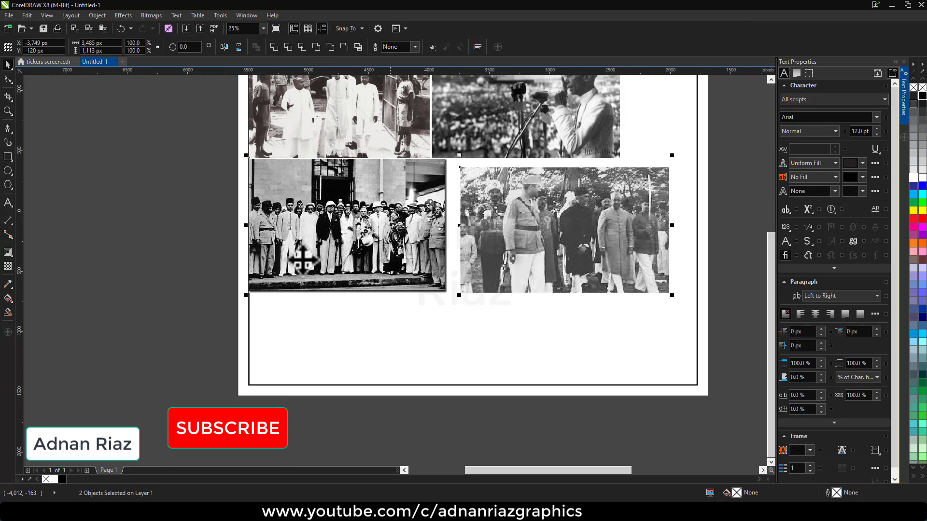
left_click(180, 251)
left_click_drag(466, 257, 513, 248)
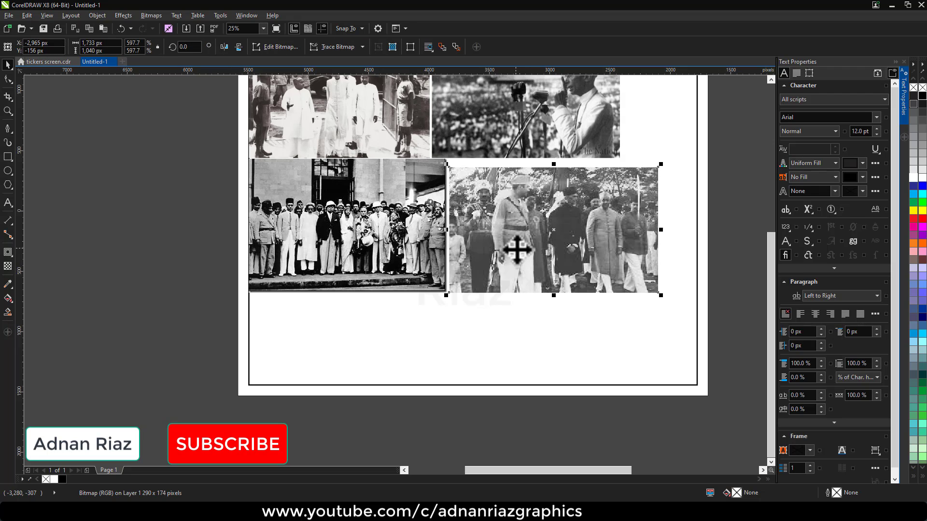
left_click(421, 275, "shift")
left_click(492, 302)
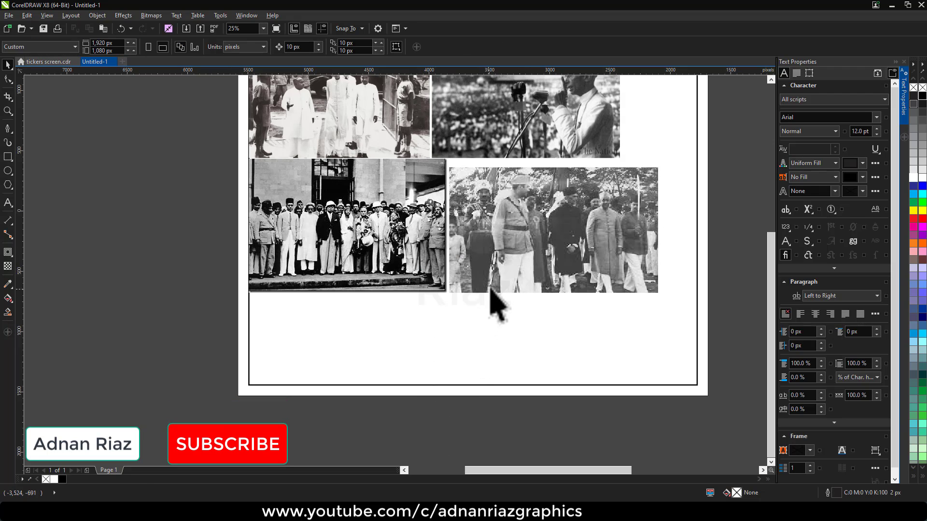
Enlarge the officer's outdoor photo proportionally until its top edge matches the building group photo
left_click(493, 287)
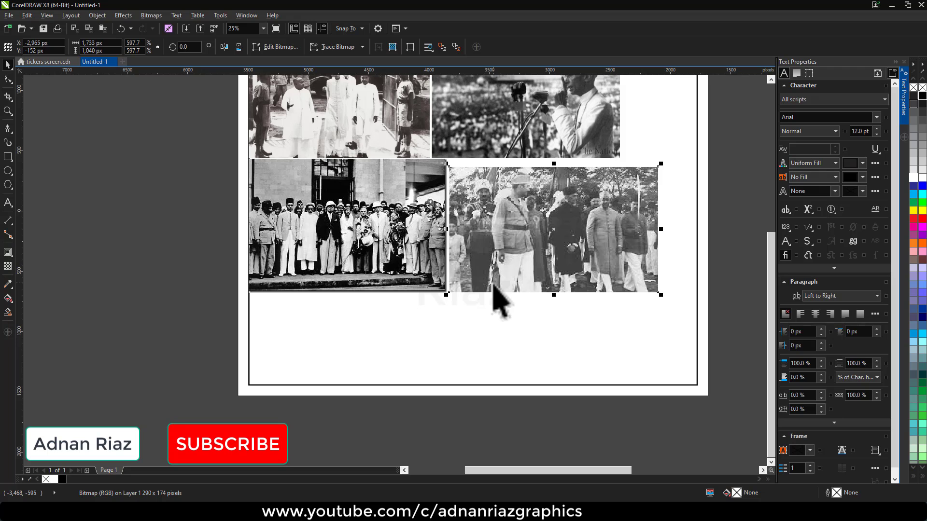
left_click_drag(675, 161, 710, 155)
left_click(699, 182)
scroll(598, 221, "down", 2)
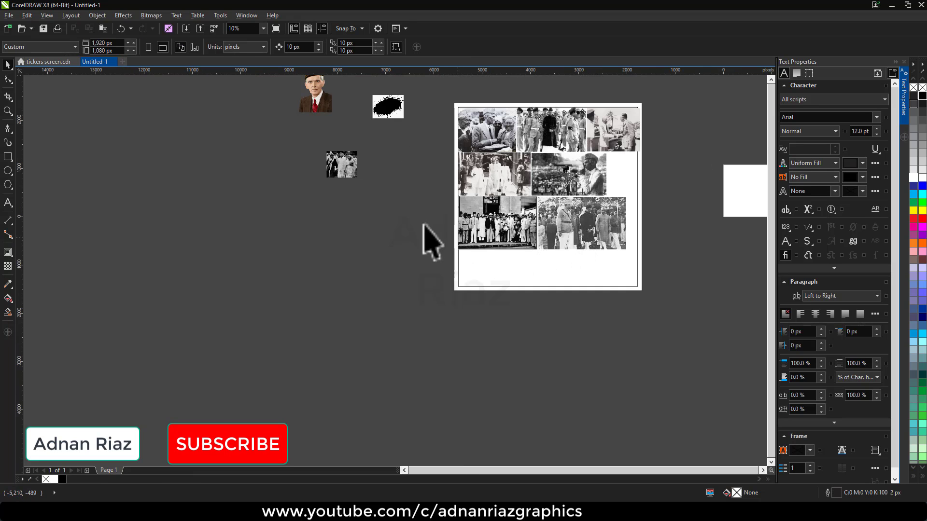
Move the photo of the robed man and his two companions to the end of the second row
left_click_drag(338, 173, 668, 141)
scroll(656, 176, "up", 2)
scroll(567, 176, "up", 2)
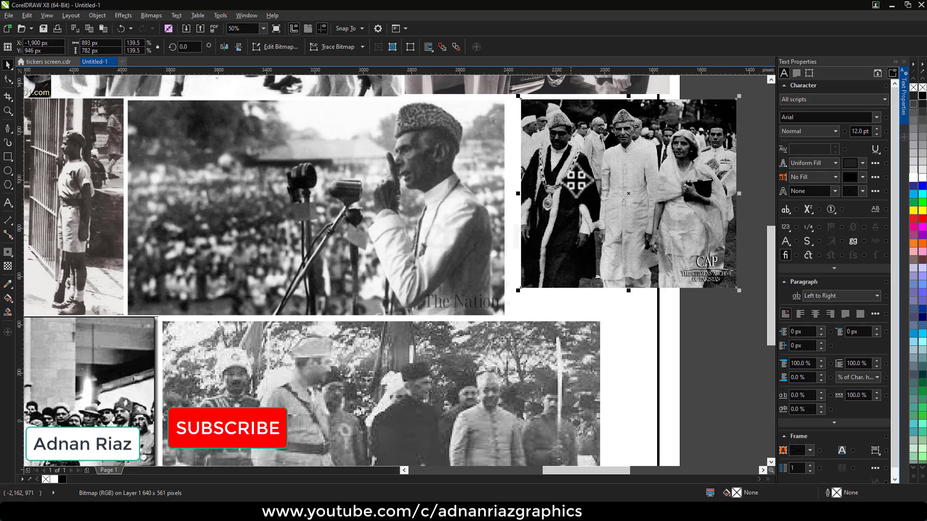
left_click_drag(619, 186, 535, 205)
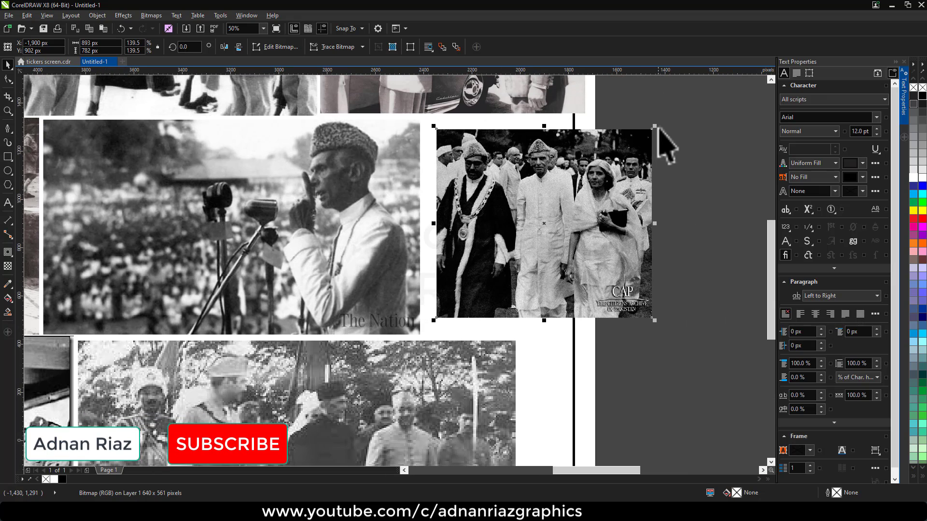
Enlarge the robed man's photo to about 160 % so it fills the second row's height next to the microphone photo
mouse_move(658, 126)
left_mouse_down()
mouse_move(683, 114)
mouse_move(670, 113)
left_mouse_up()
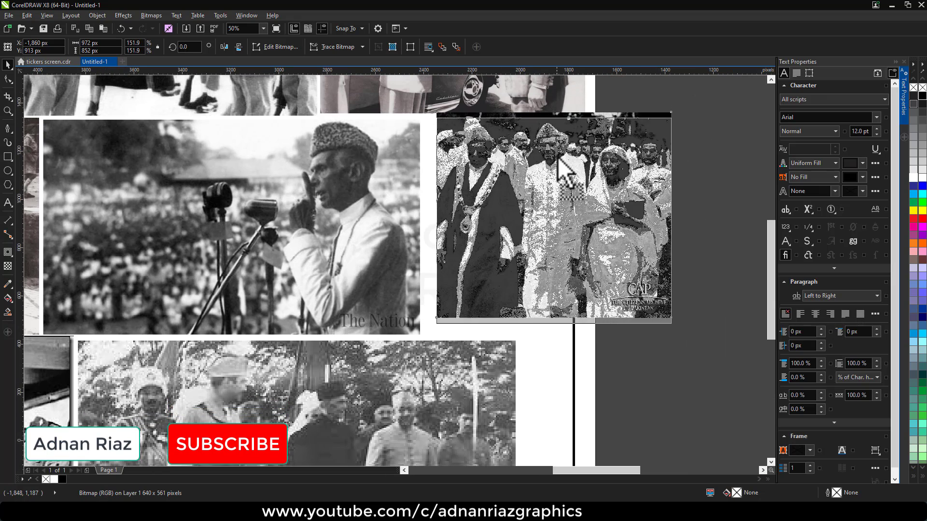
left_click_drag(559, 158, 559, 159)
left_click_drag(433, 327, 424, 335)
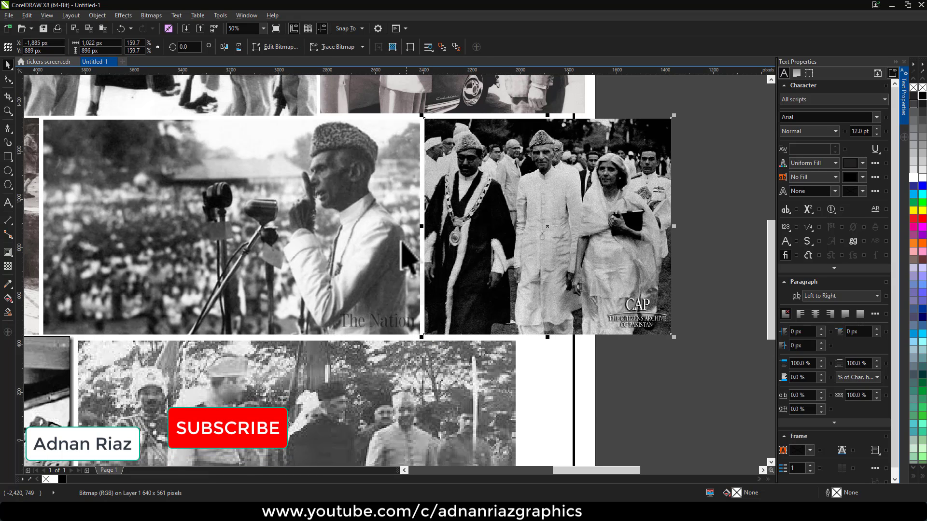
left_click(736, 186)
scroll(601, 159, "down", 4)
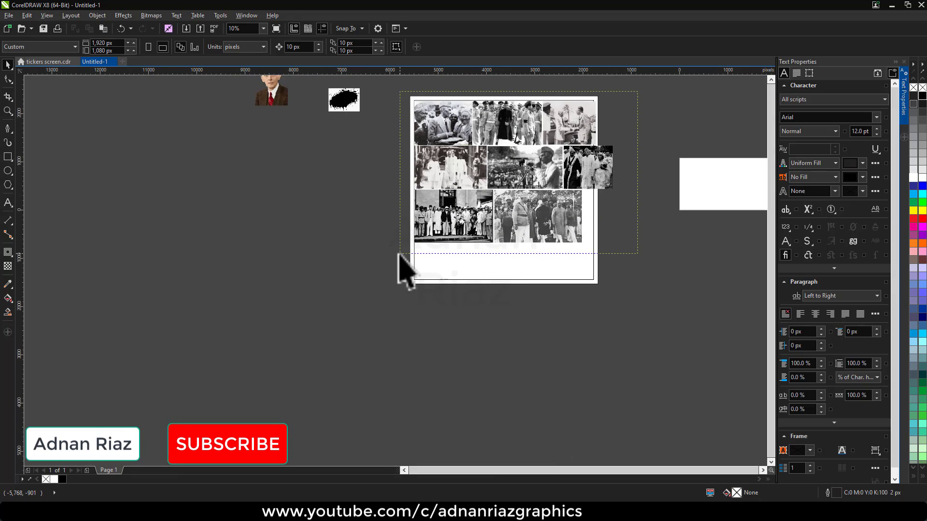
Group all eight photos of the three rows and place a duplicate of the group directly below
left_click_drag(399, 254, 401, 256)
key("ctrl+g")
left_click_drag(521, 199, 522, 343)
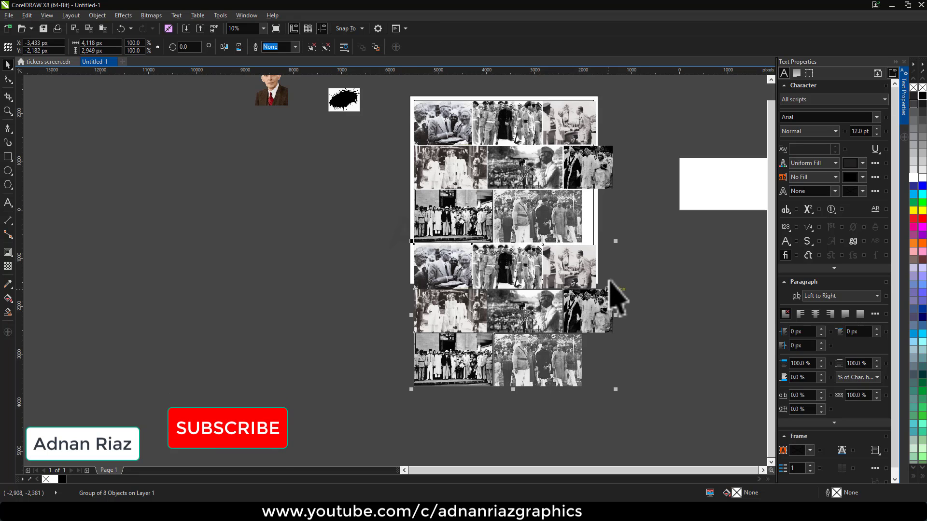
left_click(649, 272)
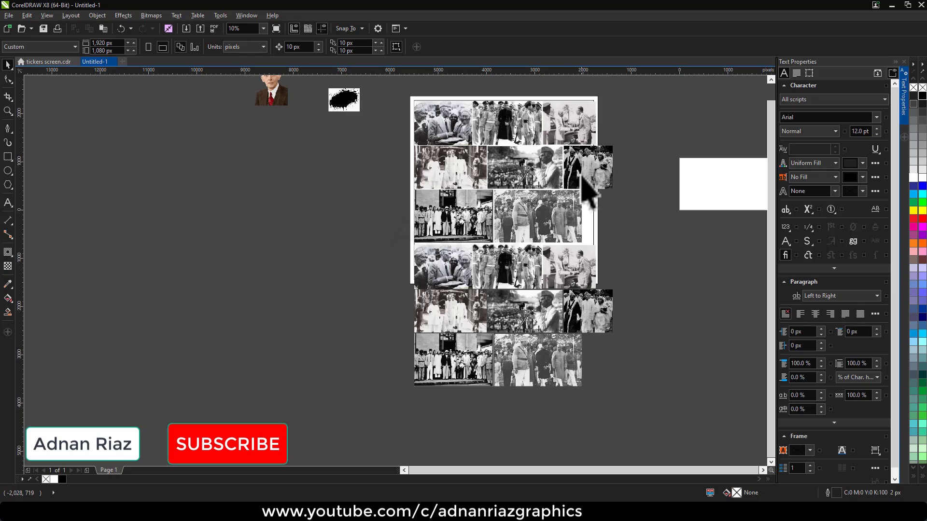
Group the original photo group and its duplicate together
left_click(579, 225)
left_click(585, 319, "shift")
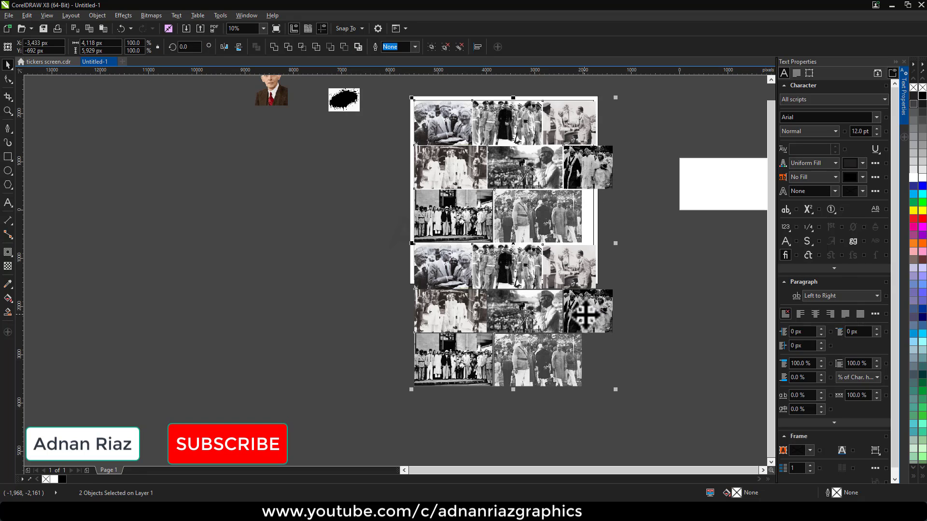
key("ctrl+g")
left_click_drag(449, 240, 621, 236)
key("ctrl+z")
left_click(659, 264)
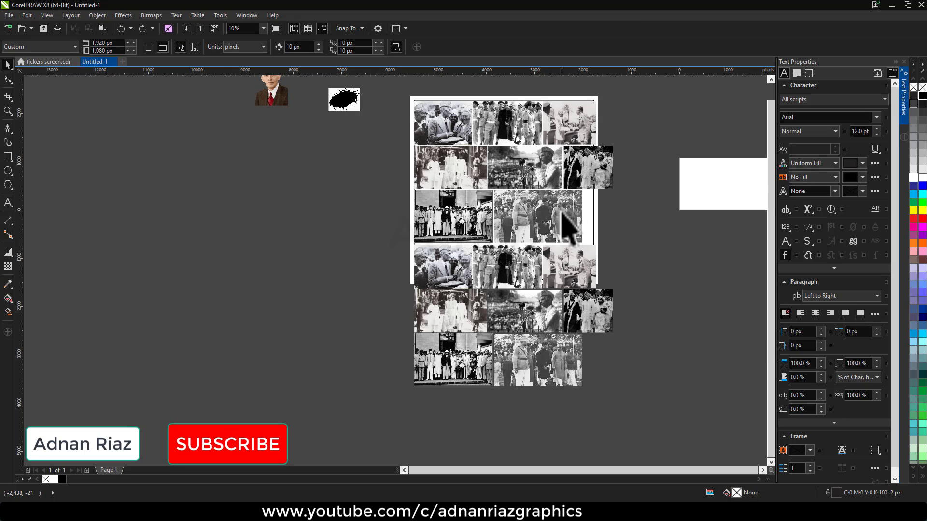
PowerClip the combined photo group inside the bordered inner frame and fit the contents proportionally
left_click(543, 165)
right_click(542, 165)
left_click(630, 129)
left_click_drag(558, 132, 558, 164)
right_click(564, 147)
left_click(601, 152)
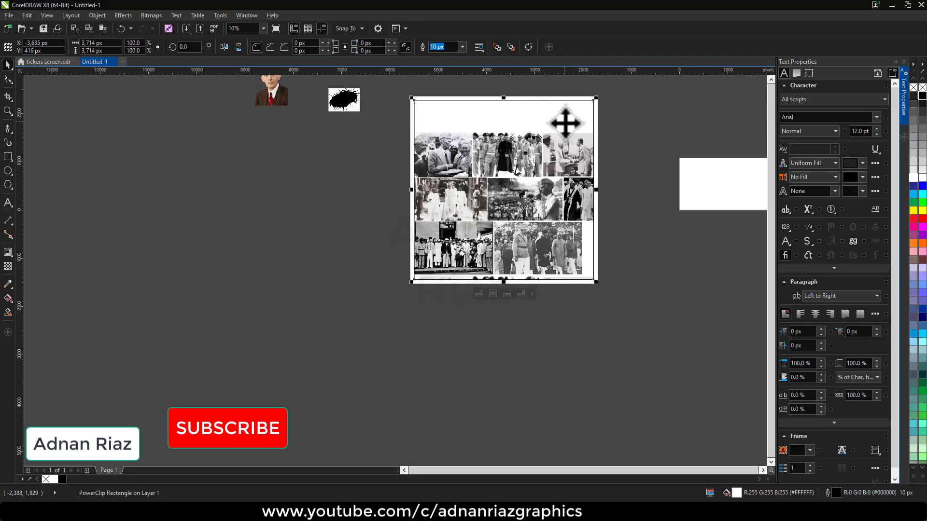
left_click(532, 293)
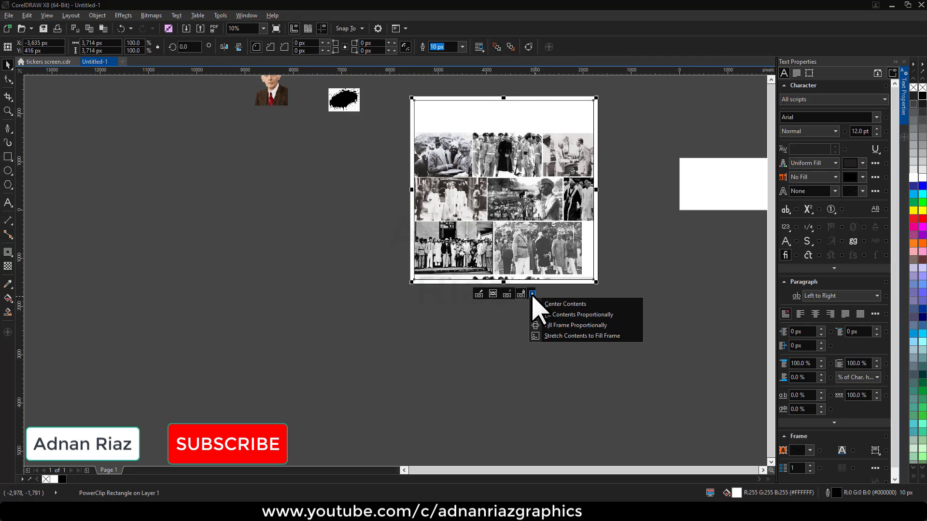
left_click(552, 316)
Edit the PowerClip contents, enlarging the photo group to about 104 % and positioning it to cover the frame
left_click(479, 294)
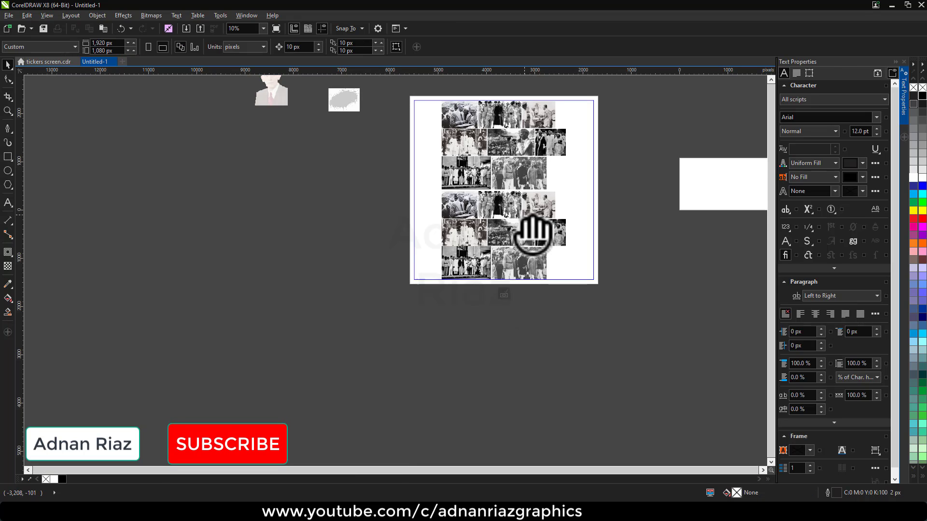
left_click_drag(591, 95, 612, 110)
left_click_drag(456, 241, 471, 242)
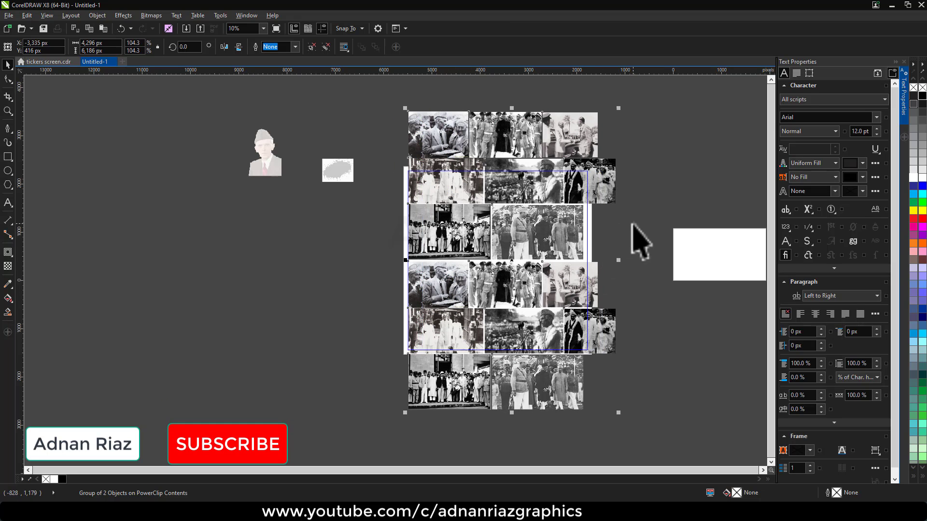
Apply a uniform transparency of about 79 to the photo group and finish editing the PowerClip
left_click(9, 266)
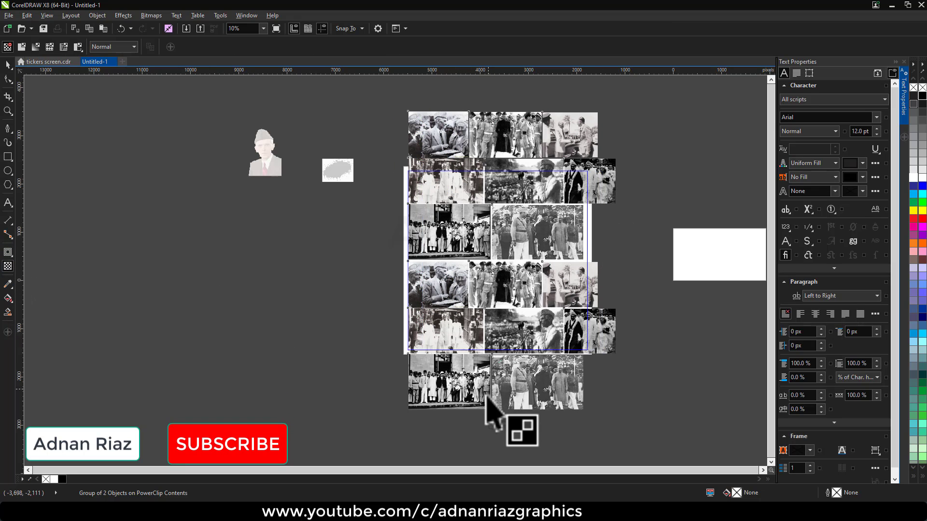
left_click_drag(497, 424, 510, 426)
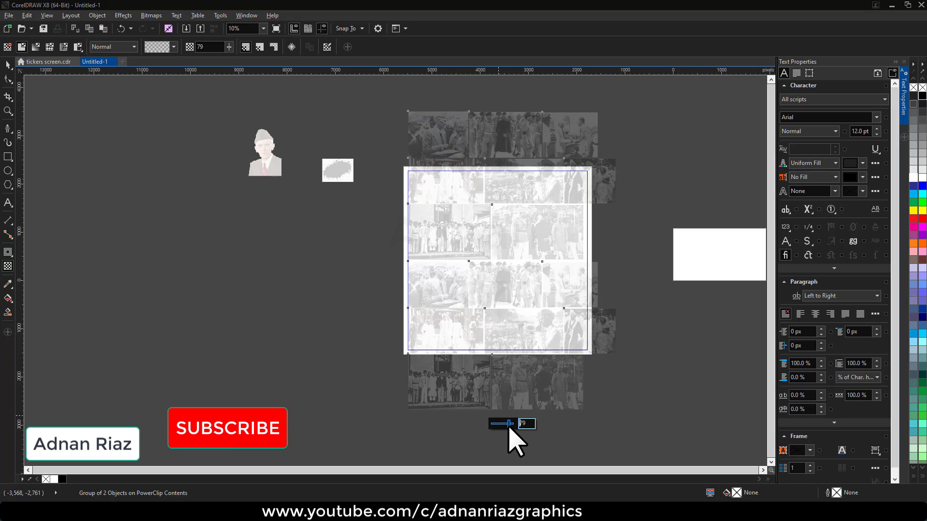
left_click(497, 366)
left_click(350, 332)
Examine the faded photo collage inside the frame up close and as a whole
scroll(515, 206, "up", 1)
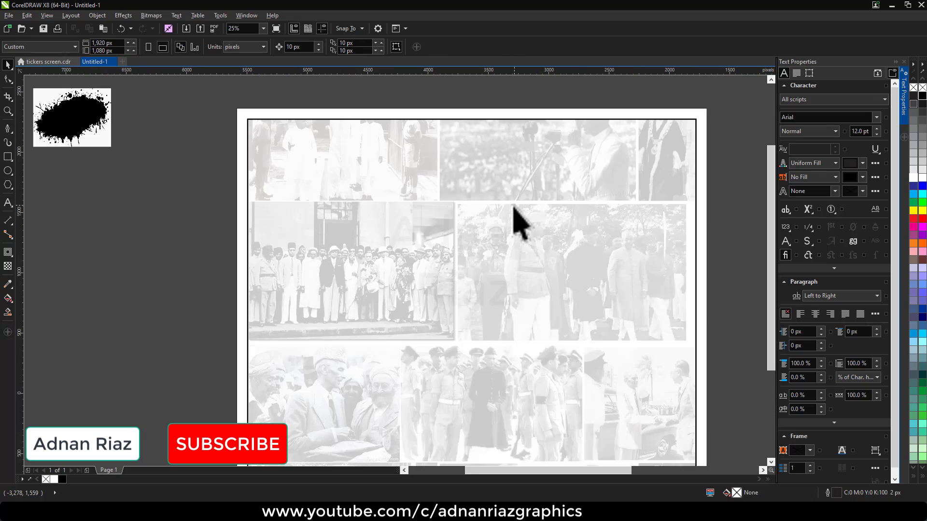
scroll(515, 206, "down", 1)
left_click_drag(514, 206, 528, 198)
scroll(505, 210, "up", 1)
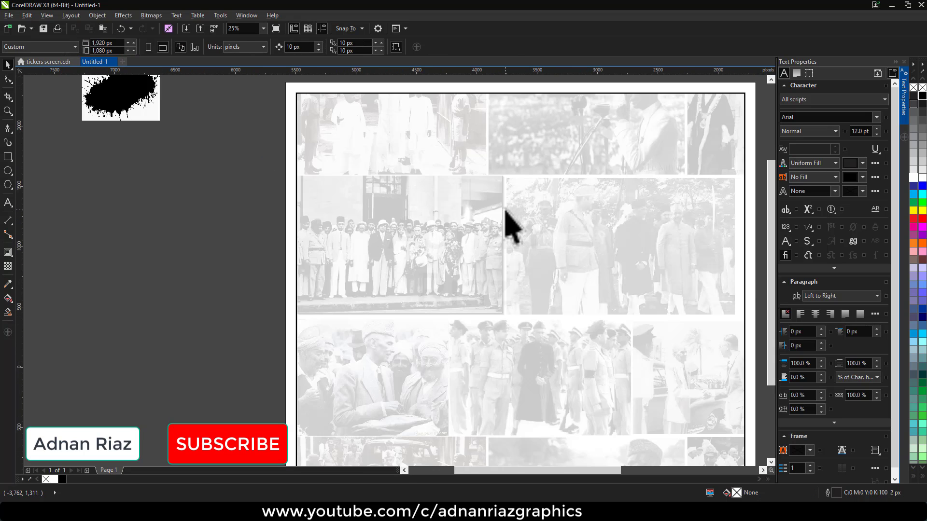
scroll(506, 219, "down", 2)
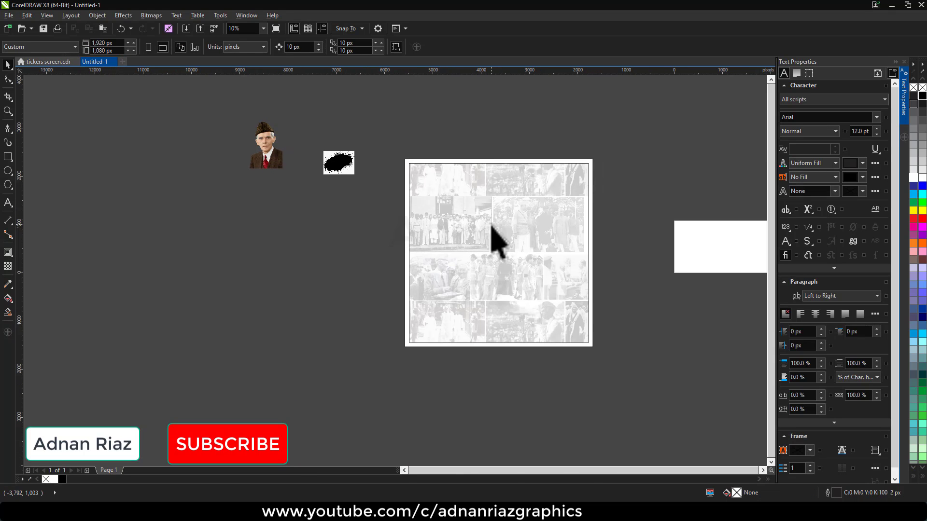
left_click_drag(576, 332, 604, 363)
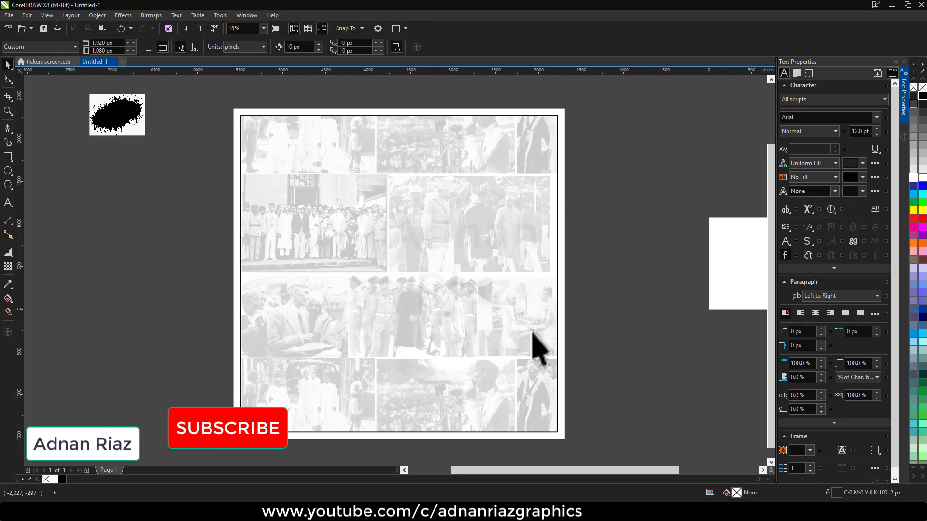
left_click_drag(516, 292, 613, 300)
scroll(584, 288, "down", 1)
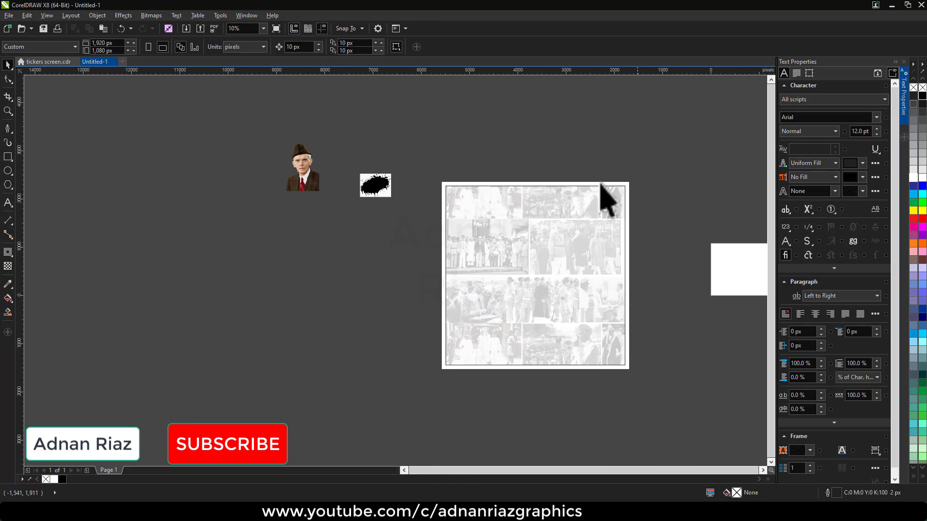
Move the colour portrait and the ink-splash image down together beside the collage frame
left_click_drag(254, 134, 411, 287)
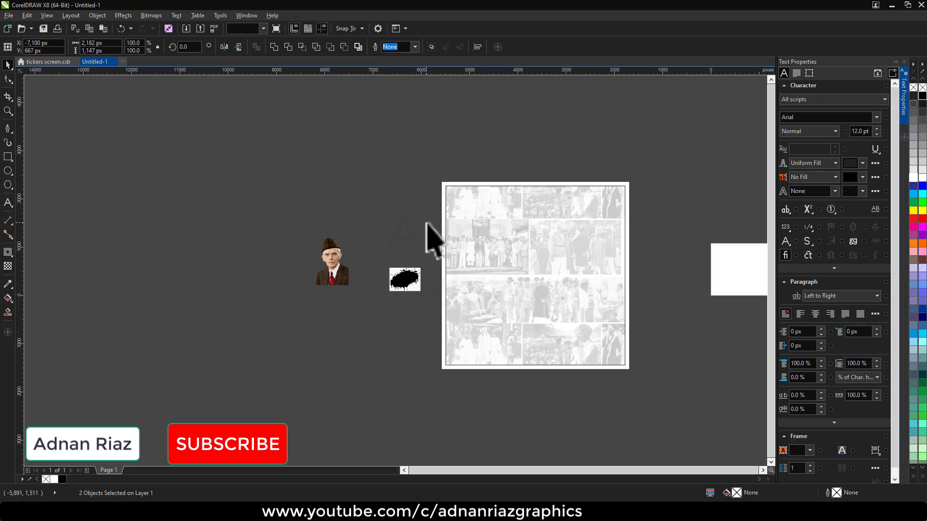
key("Escape")
left_click_drag(540, 321, 300, 411)
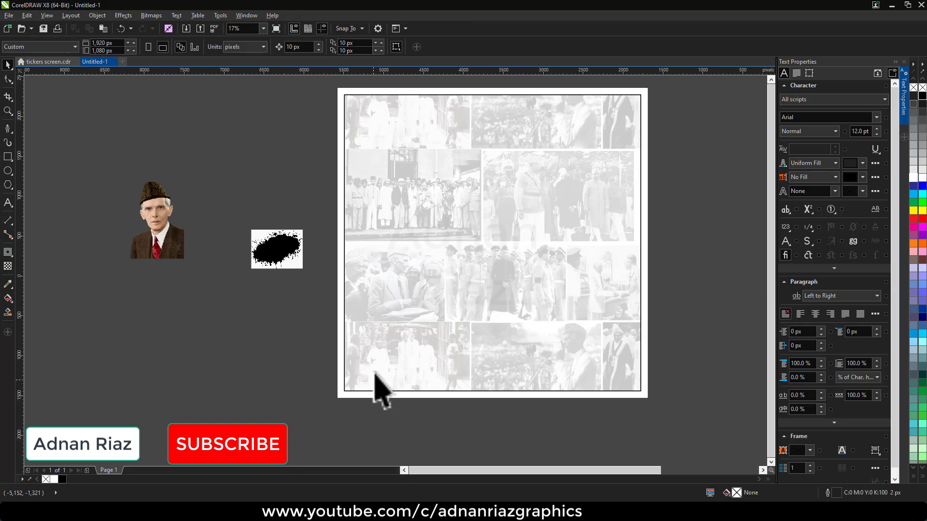
left_click_drag(425, 277, 401, 301)
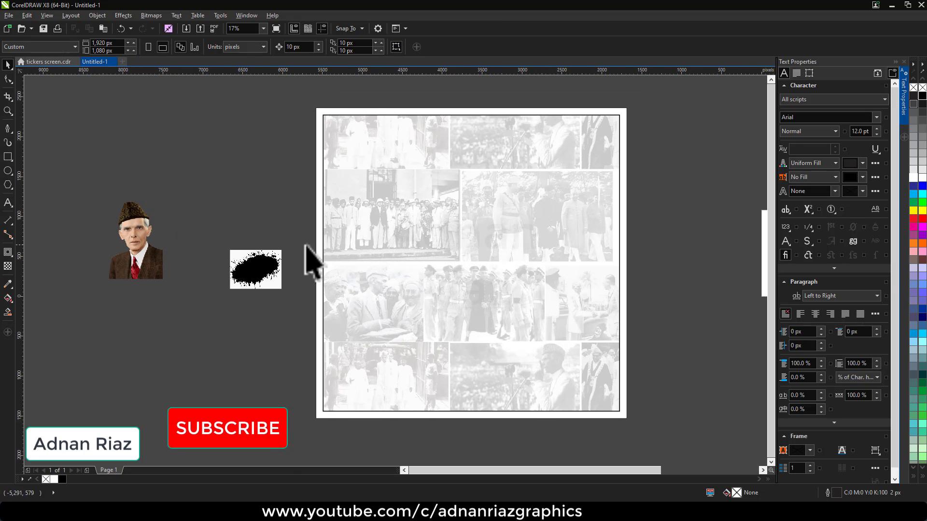
Draw a square about 1,785 px wide over the collage, centred horizontally and placed somewhat above the frame's middle
left_click(8, 157)
left_click_drag(387, 182, 477, 317)
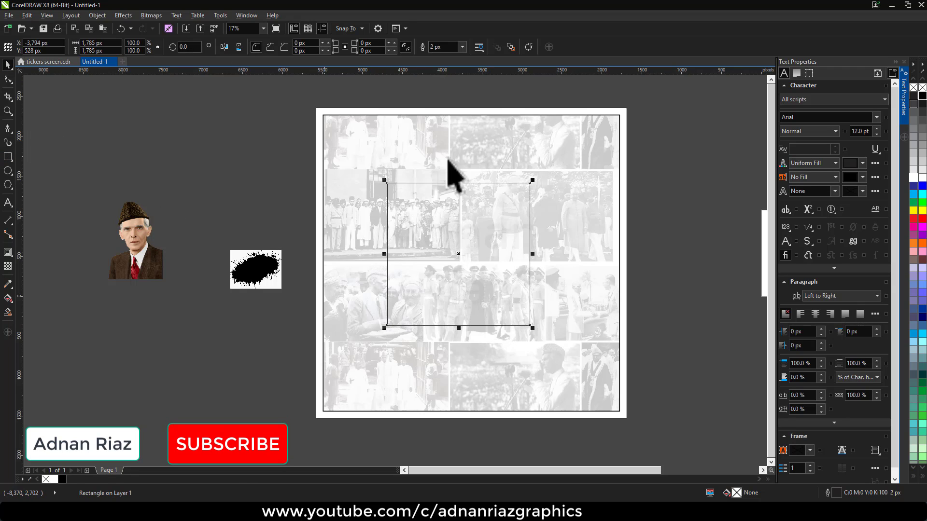
key("c")
key("e")
left_click(654, 196)
left_click_drag(488, 250, 482, 218)
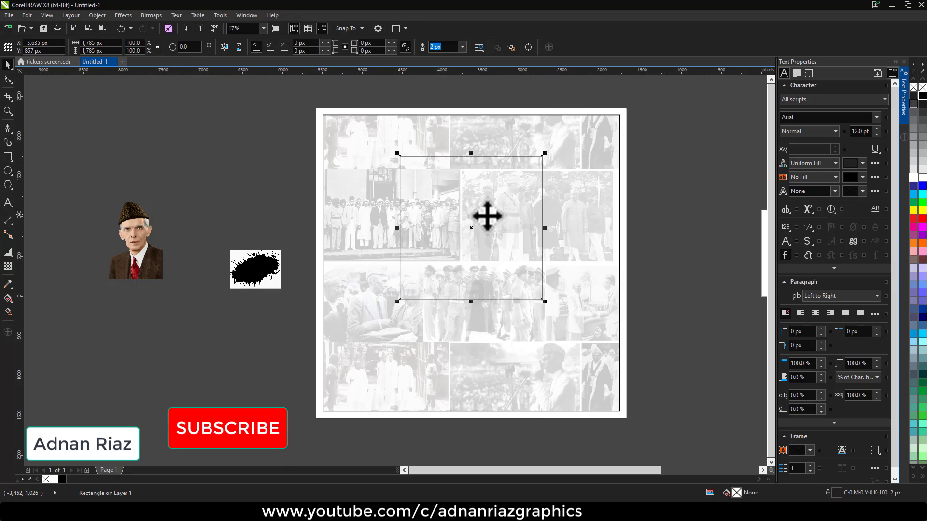
Set the new square's outline width to 25 px
key("F12")
left_click(401, 190)
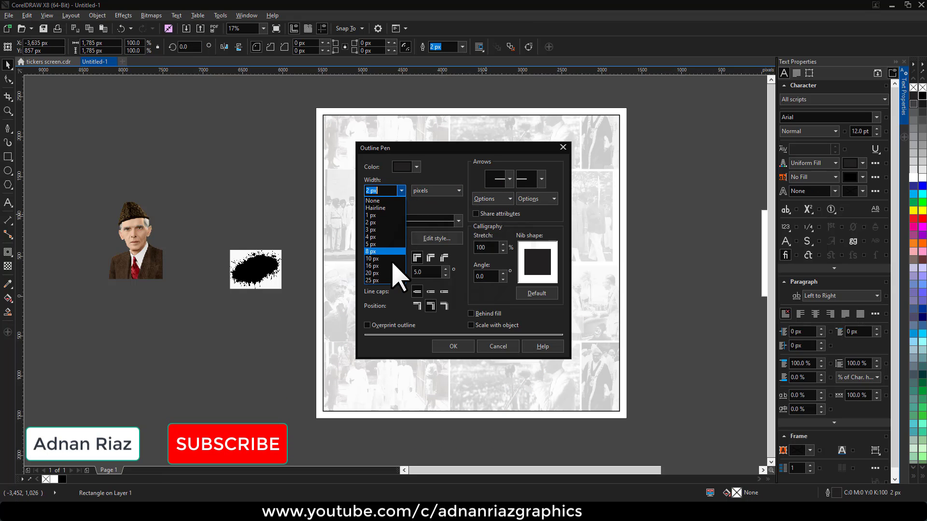
left_click(385, 290)
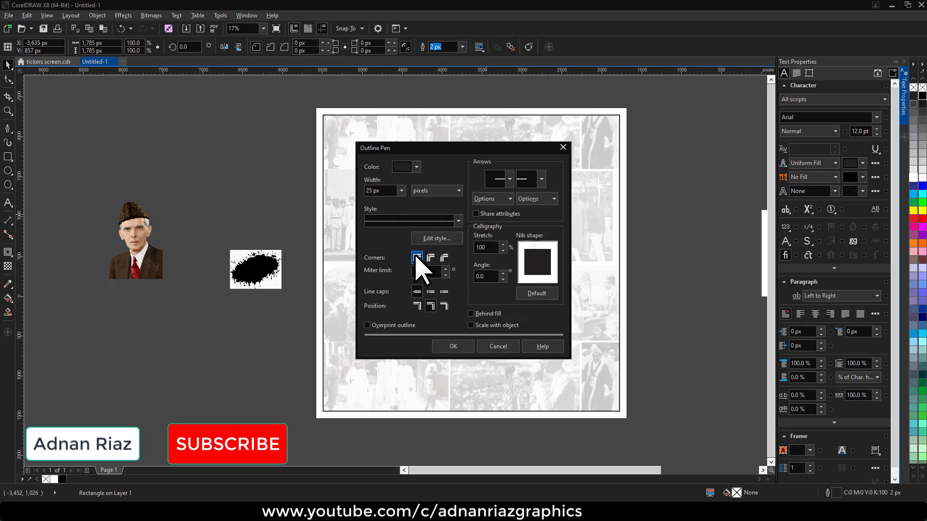
left_click(453, 346)
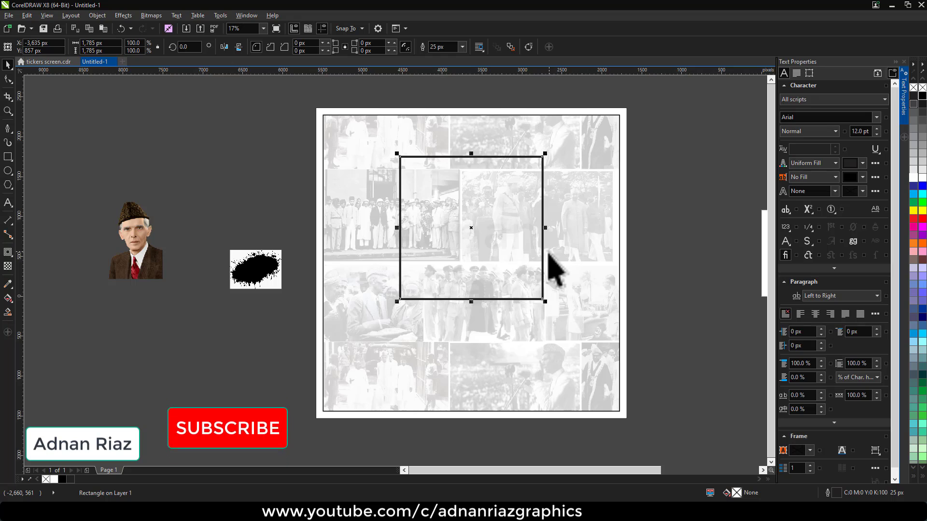
Set the outline width of the square over the collage to 40 px
key("F12")
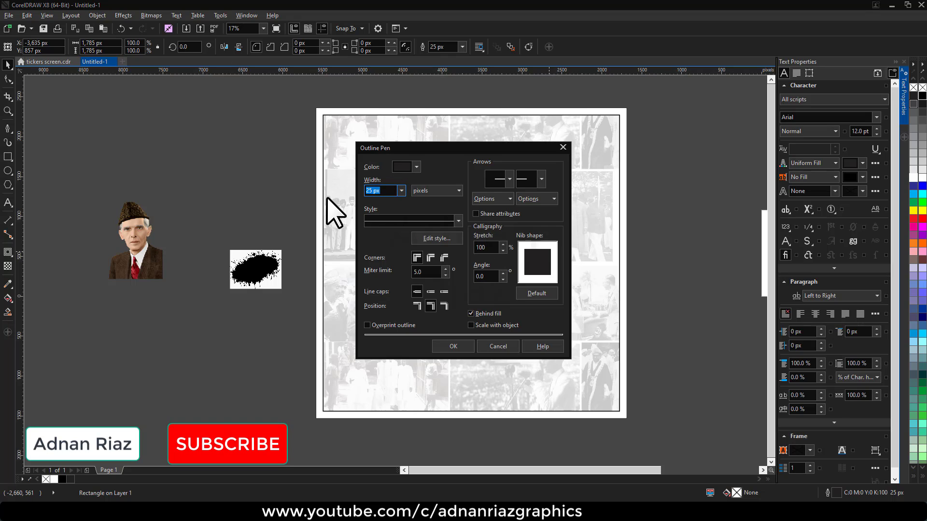
key("Return")
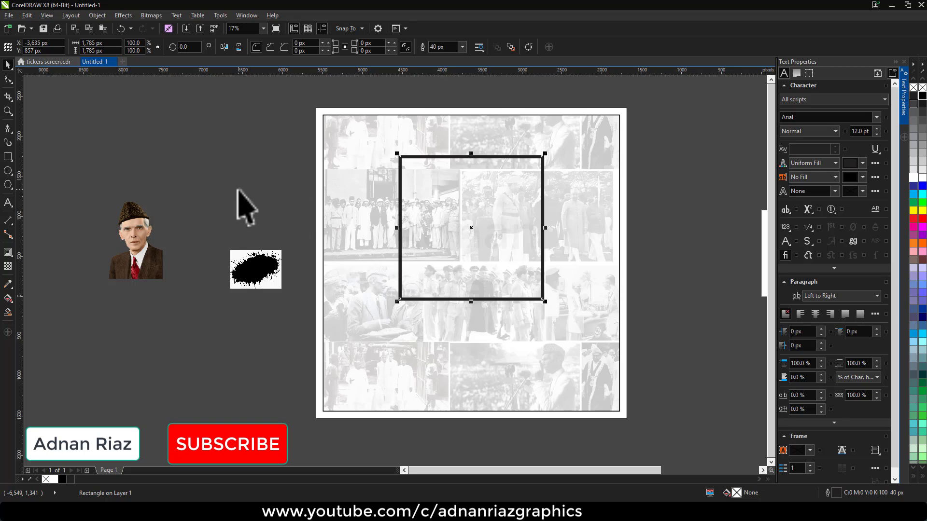
key("Escape")
left_click(428, 158)
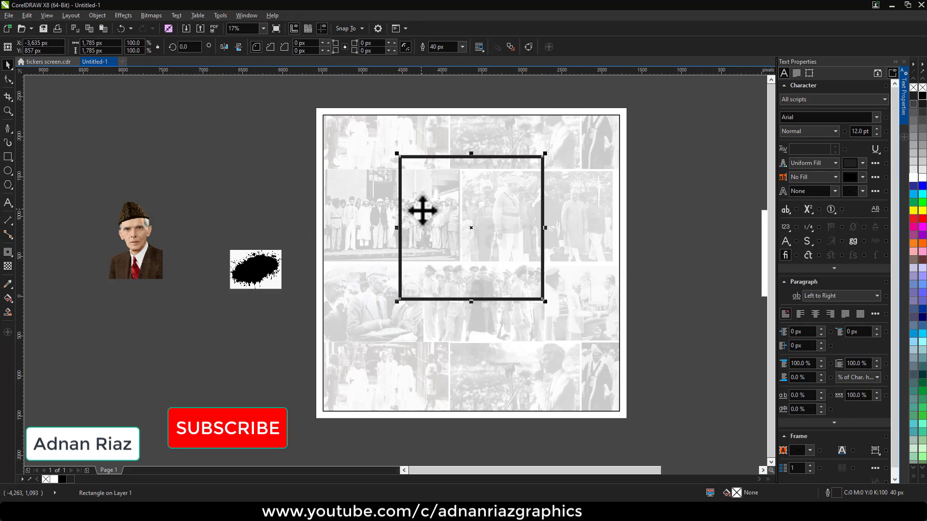
Convert the square's thick outline into an object of its own
left_click(921, 96)
key("ctrl+z")
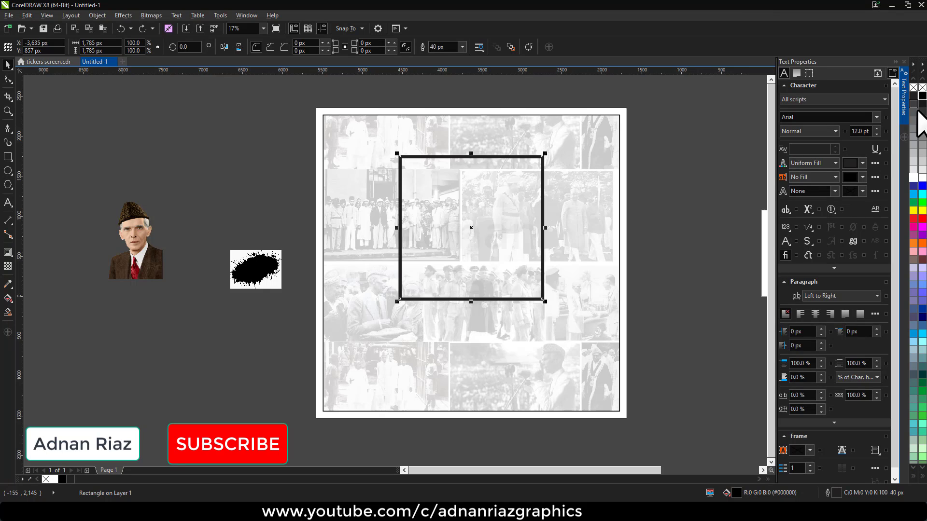
key("ctrl+shift+q")
left_click(698, 163)
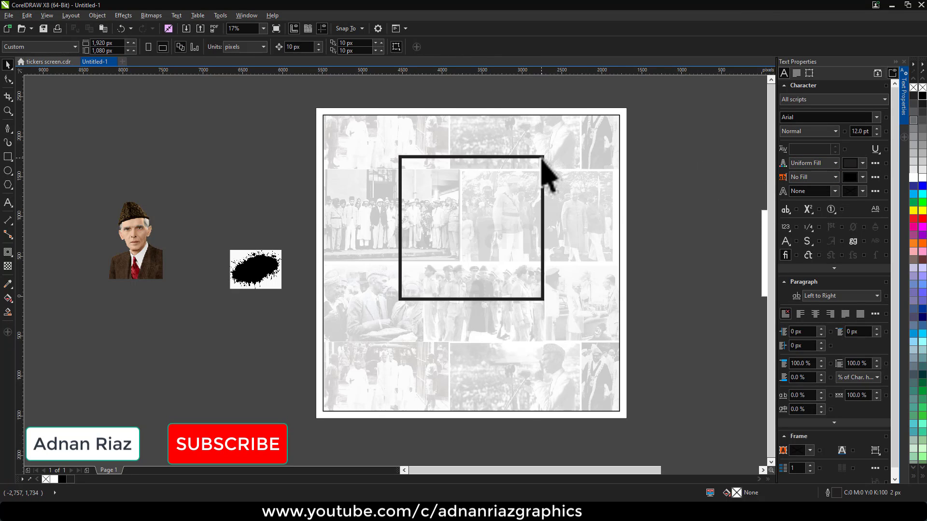
Centre the thick square border horizontally on the collage frame
left_click_drag(542, 159, 545, 159)
left_click(576, 196, "shift")
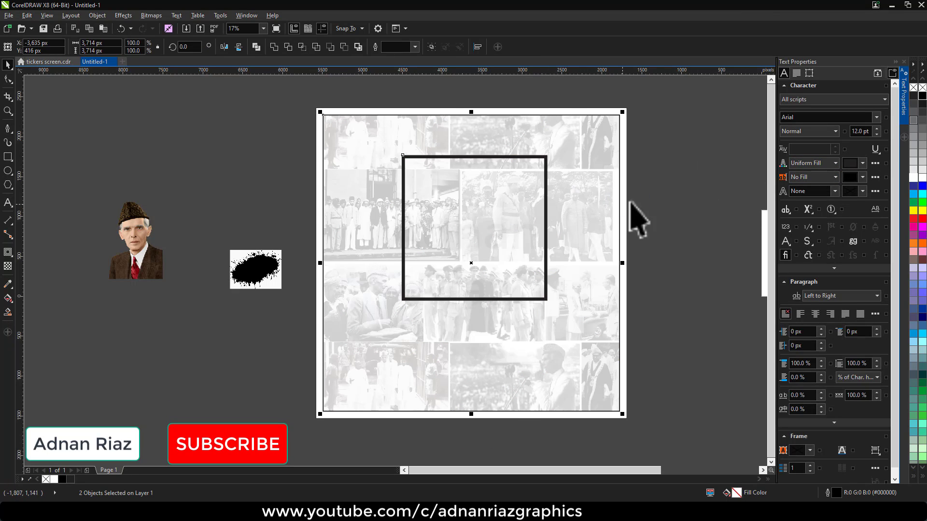
key("c")
left_click(683, 191)
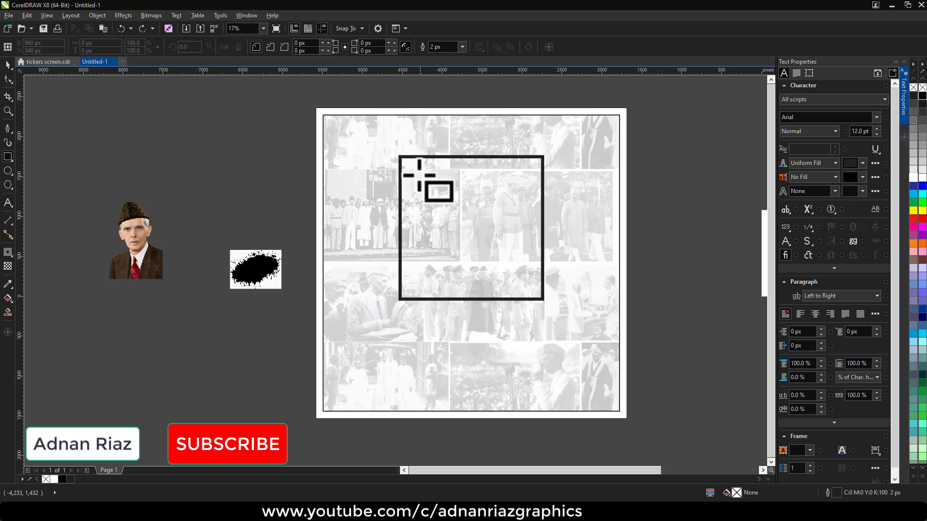
Draw a second square about 1,584 px wide inside the thick square border and centre it there
left_click_drag(427, 190, 507, 290)
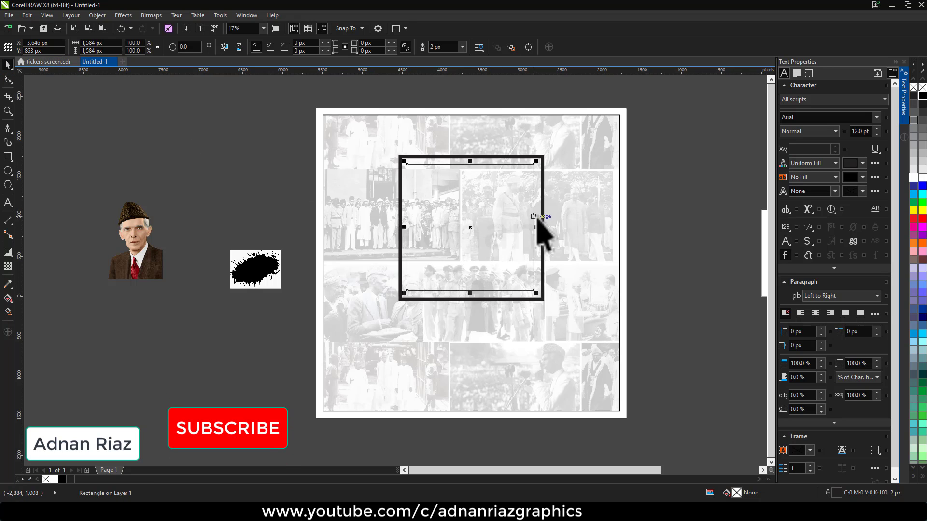
left_click(560, 224, "shift")
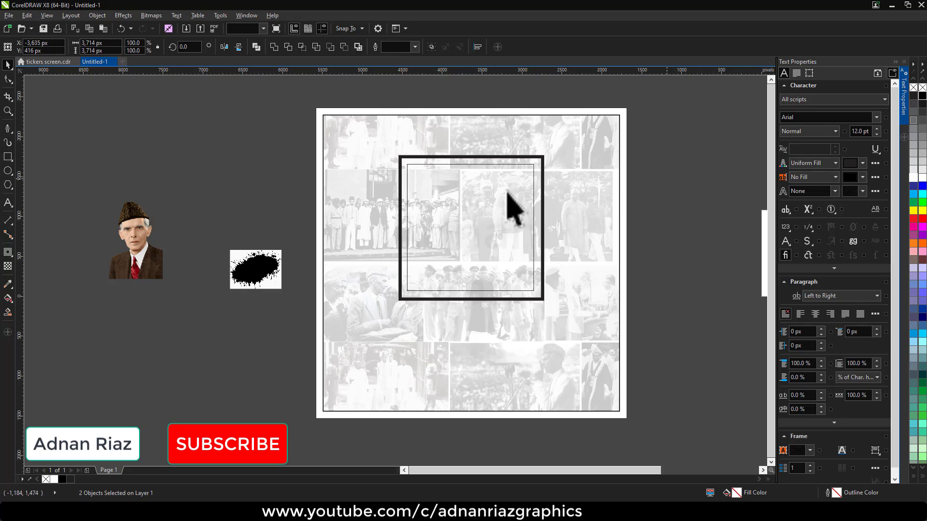
left_click_drag(688, 147, 388, 317)
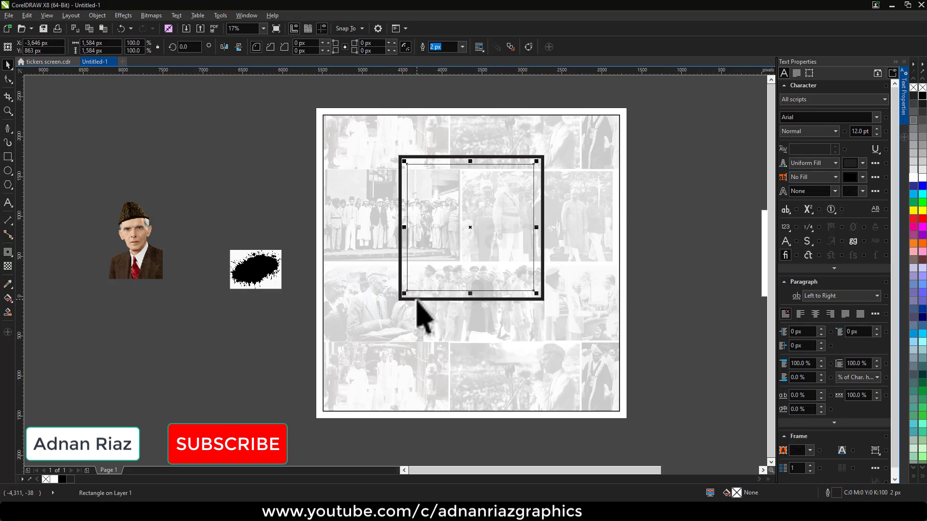
left_click(415, 299, "shift")
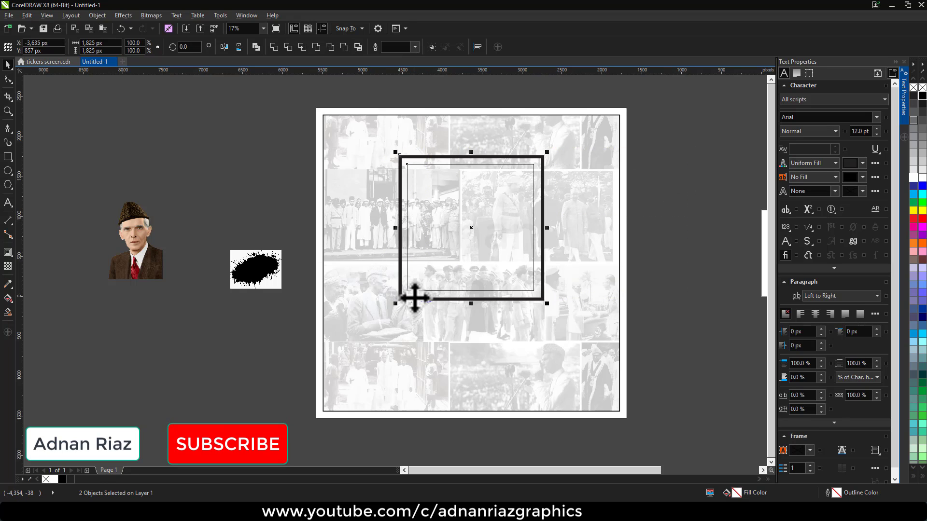
Set the inner square's outline width to 25 px and convert that outline into an object
left_click(463, 167)
key("F12")
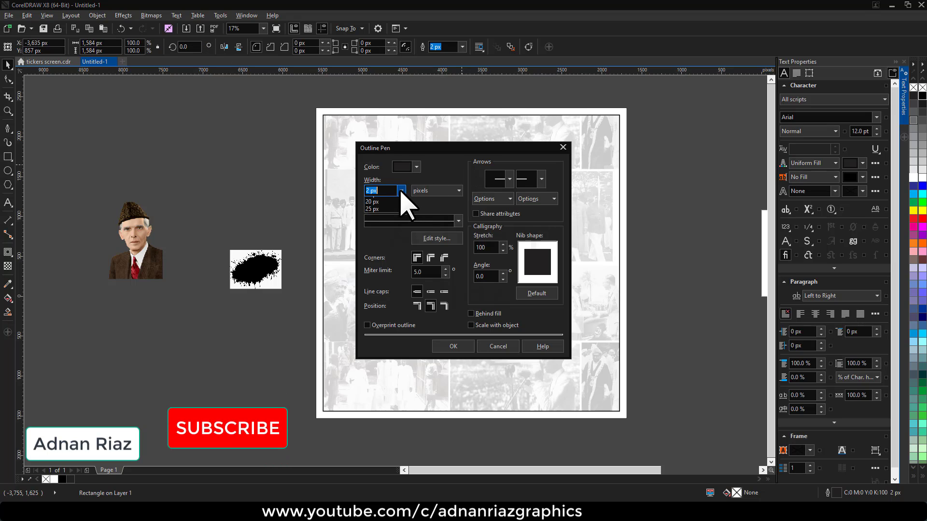
left_click(401, 190)
left_click(379, 280)
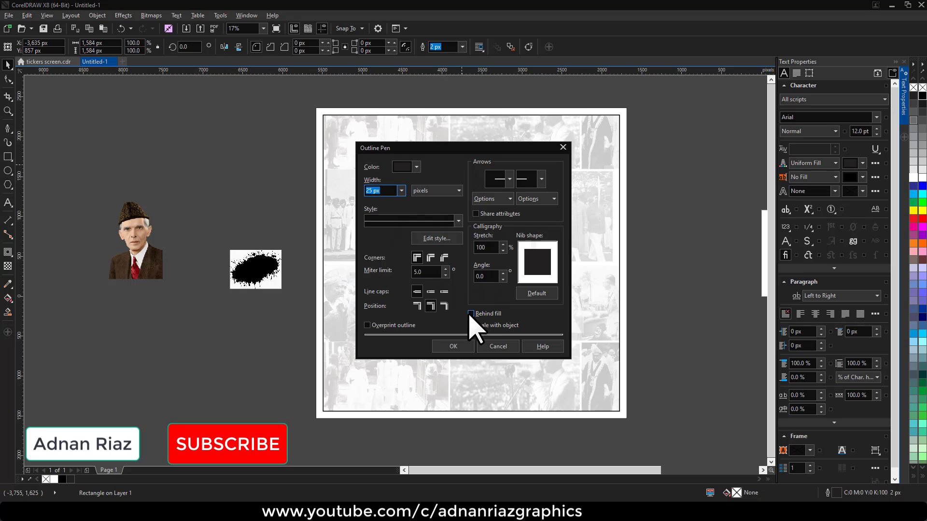
left_click(453, 347)
left_click(686, 201)
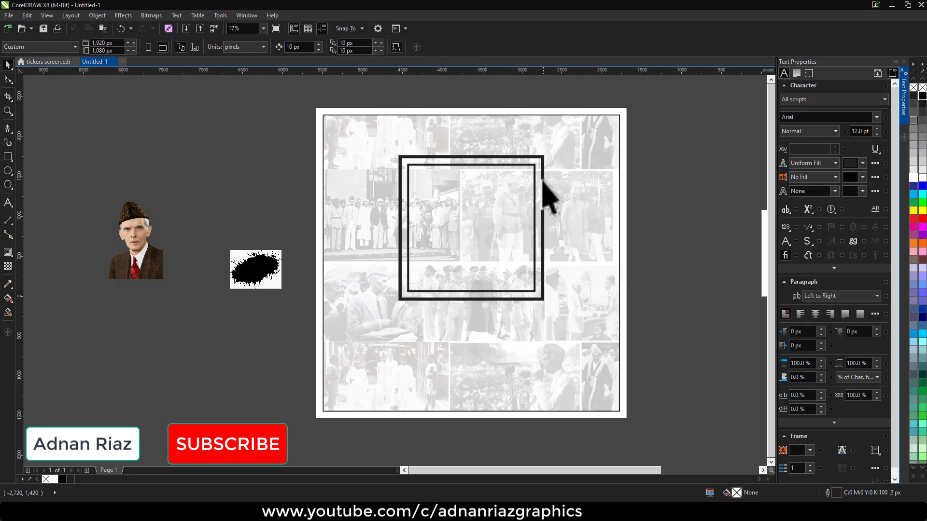
left_click(537, 179)
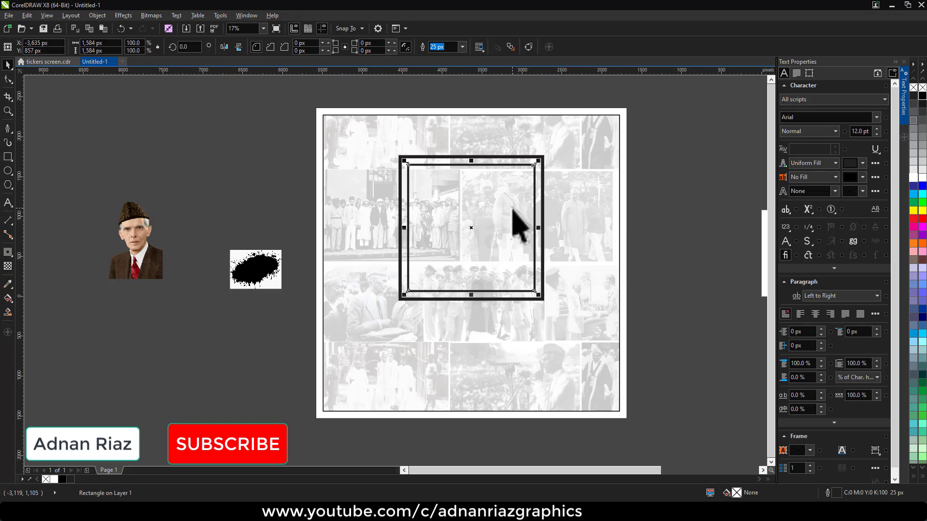
key("Escape")
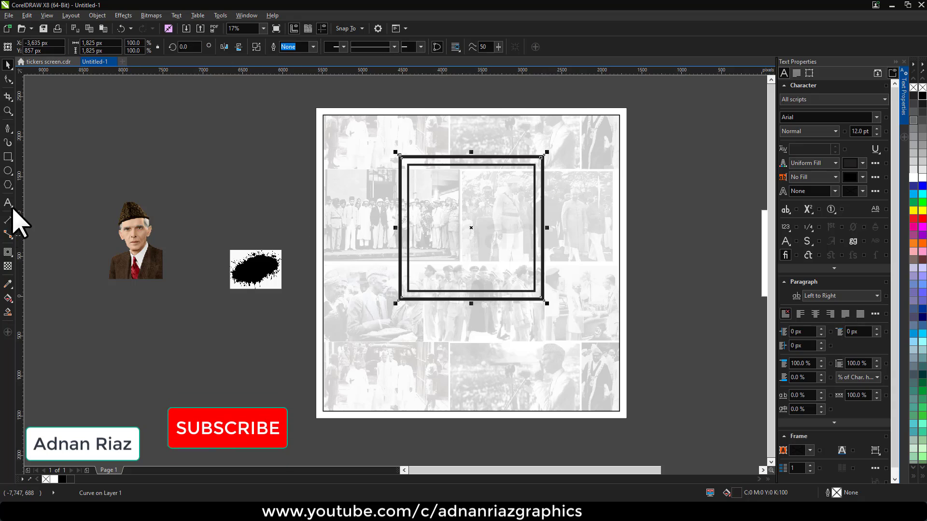
Try linear transparency fades on the outer and inner square borders, including a diagonal one on the inner border
left_click(8, 266)
left_click_drag(463, 233, 462, 293)
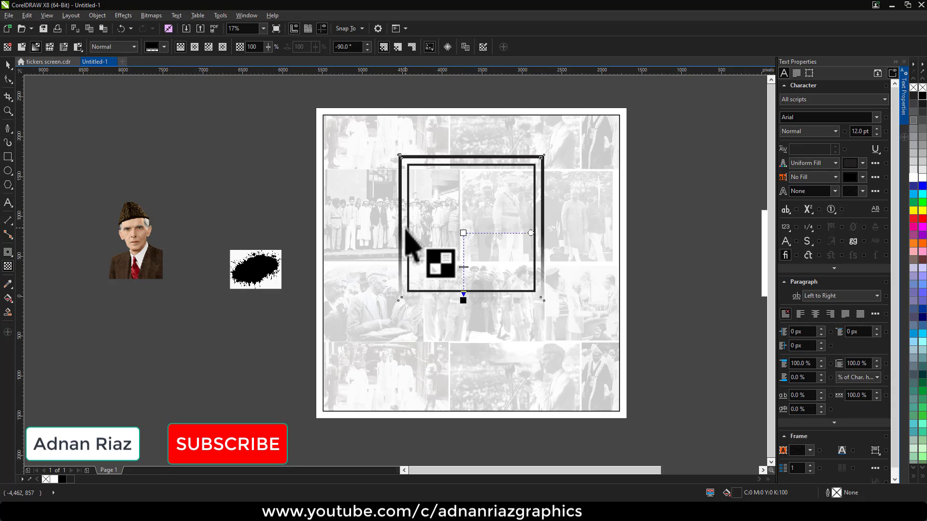
left_click_drag(461, 208, 461, 288)
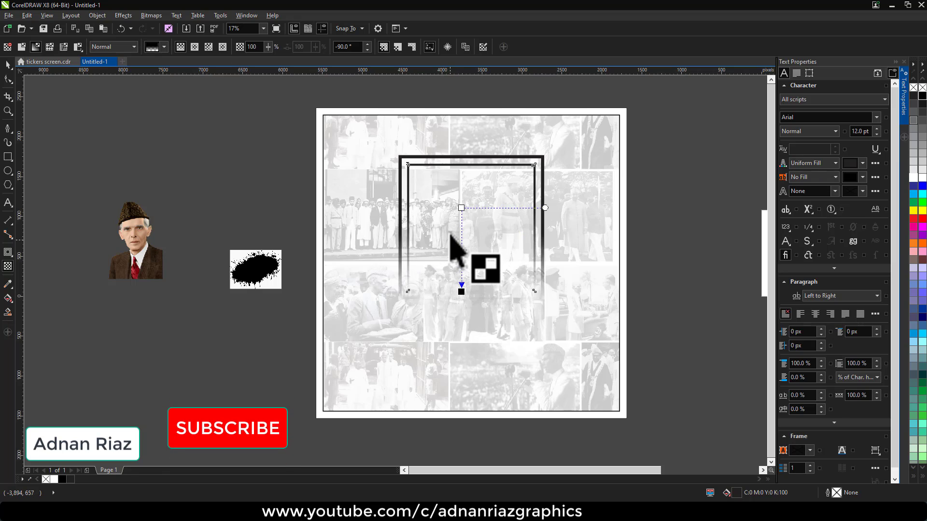
left_click_drag(451, 218, 489, 264)
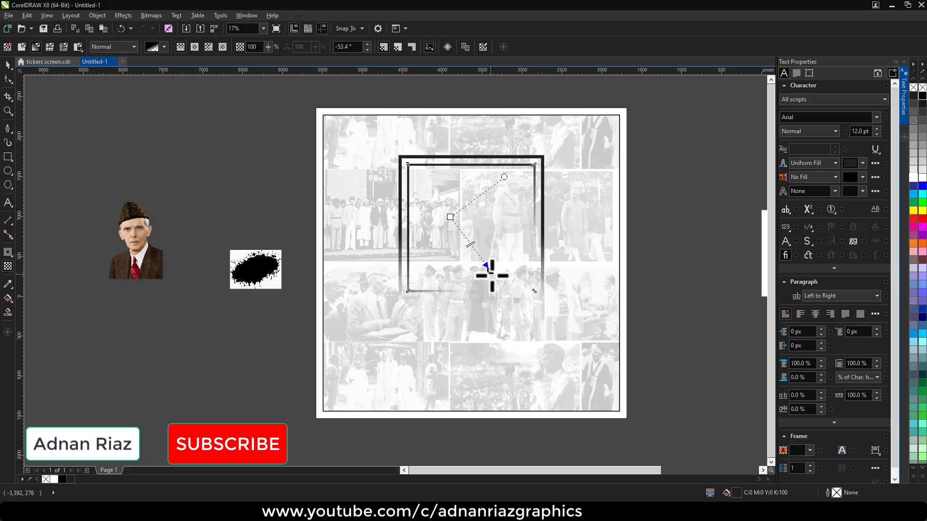
left_click(9, 65)
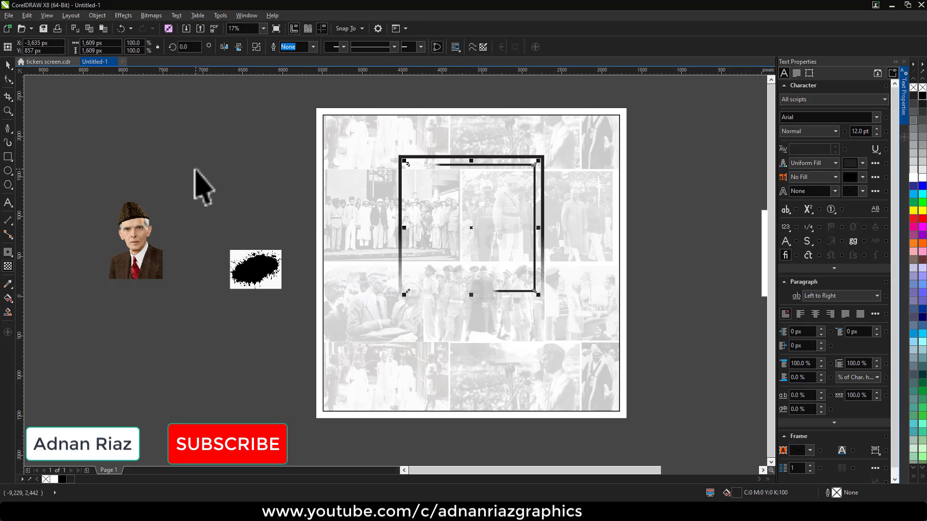
Enlarge the ink-splash bitmap to about 2,885 px wide
left_click(257, 269)
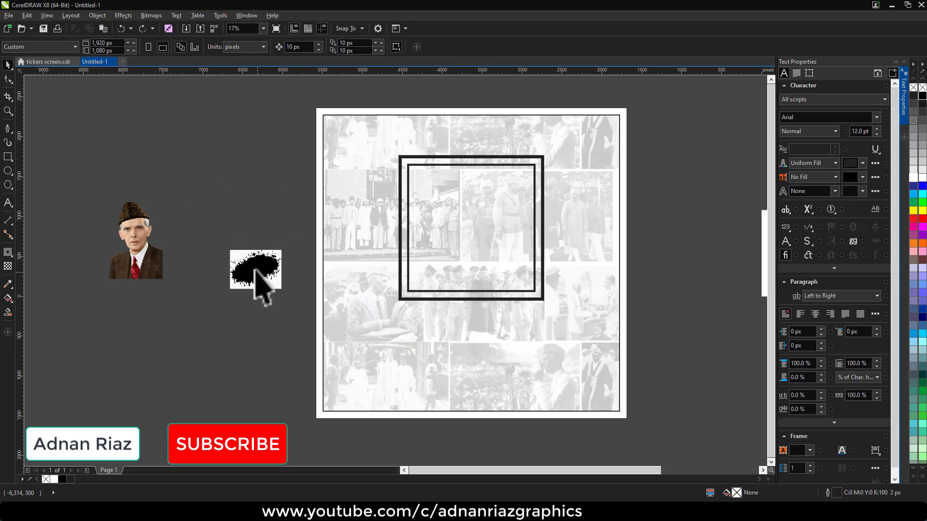
left_click_drag(285, 249, 373, 180)
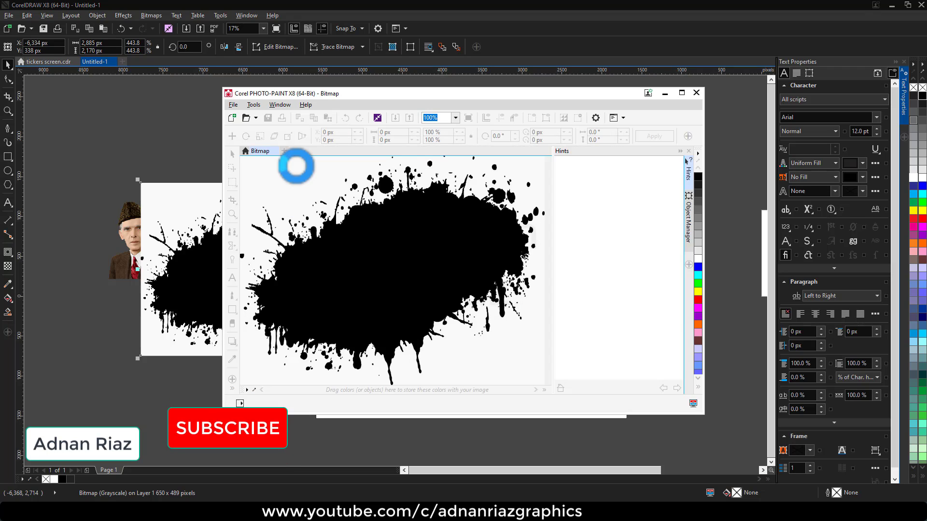
left_click(699, 92)
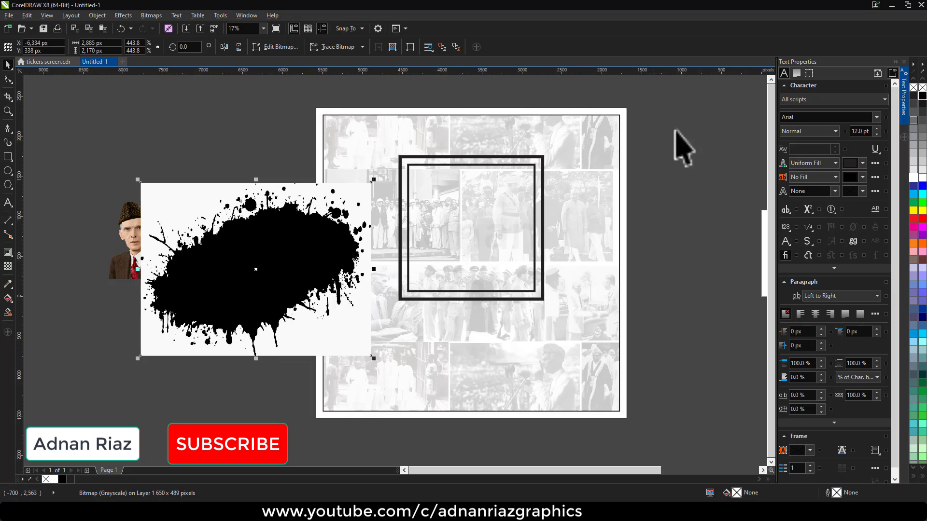
Trace the ink-splash bitmap into vector shapes and move the tracing to the empty area beside the portrait
left_click(343, 48)
left_click(337, 61)
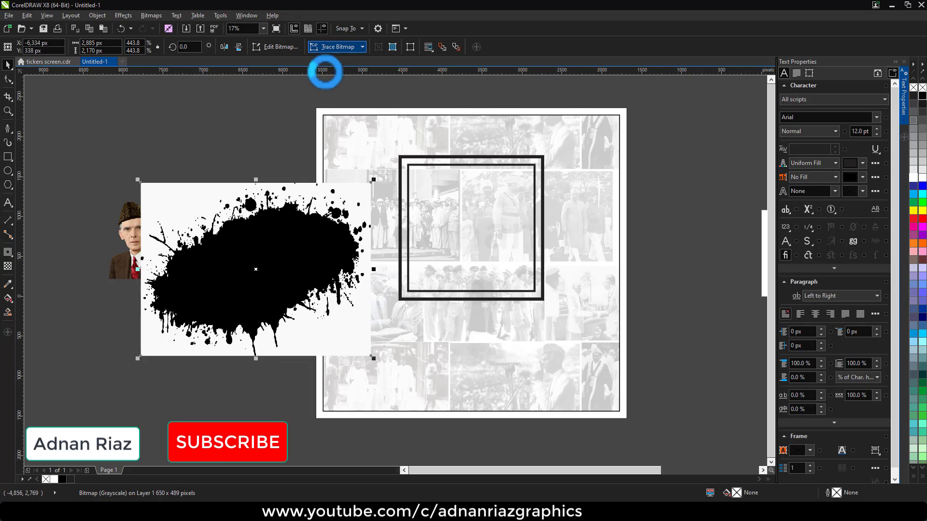
left_click(274, 148)
left_click_drag(246, 236, 580, 286)
left_click_drag(549, 328, 271, 257)
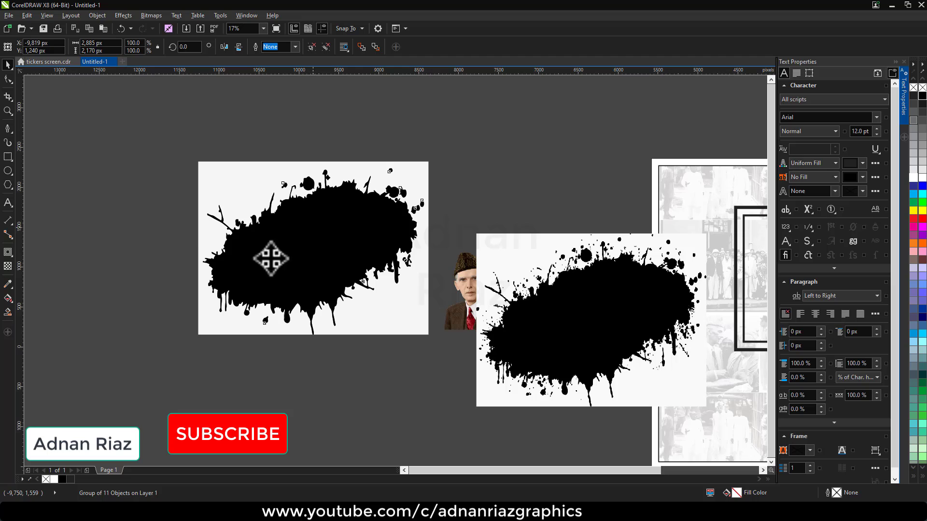
Ungroup the traced splash, then delete its white background pieces and the original bitmap
left_click(311, 47)
left_click(419, 159)
left_click(423, 198)
key("Delete")
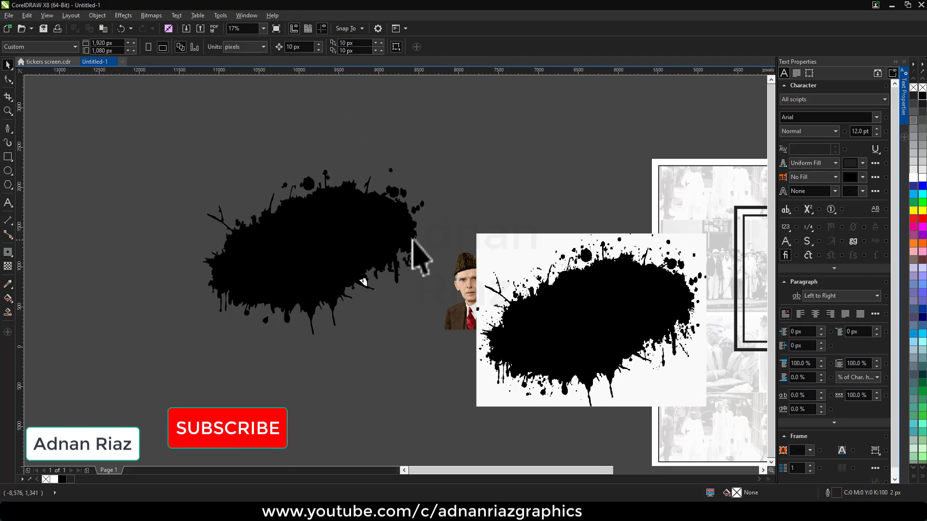
left_click(584, 326)
key("Delete")
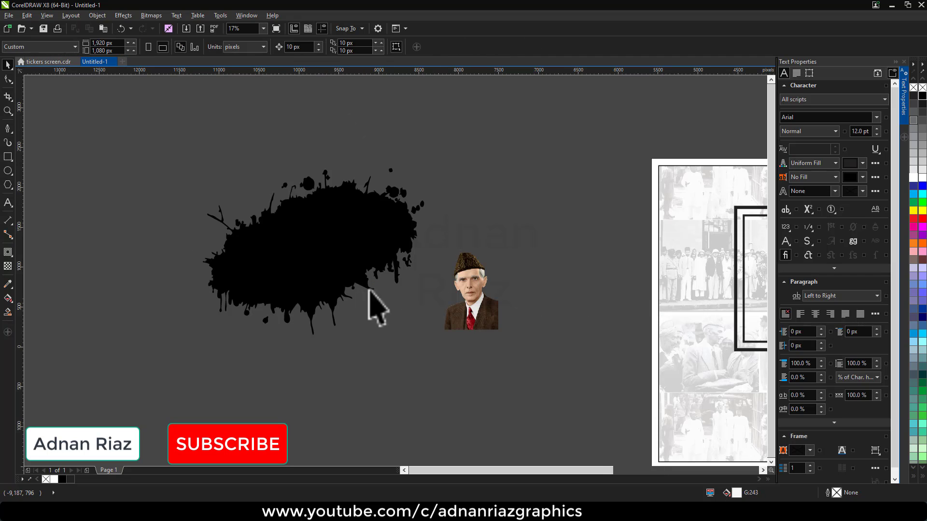
Combine all the black splash pieces into a single curve and move it farther from the portrait
mouse_move(451, 138)
left_mouse_down()
mouse_move(227, 341)
mouse_move(164, 357)
left_mouse_up()
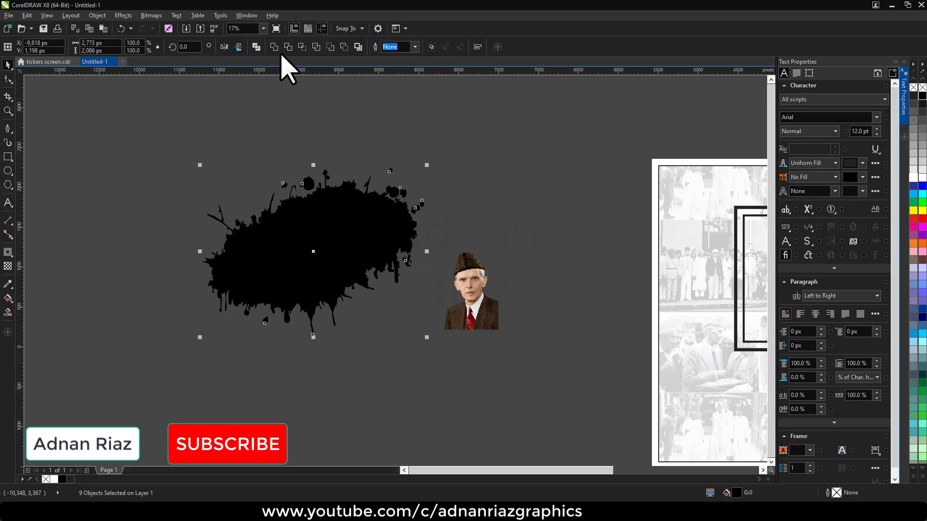
key("ctrl+l")
left_click_drag(328, 244, 245, 241)
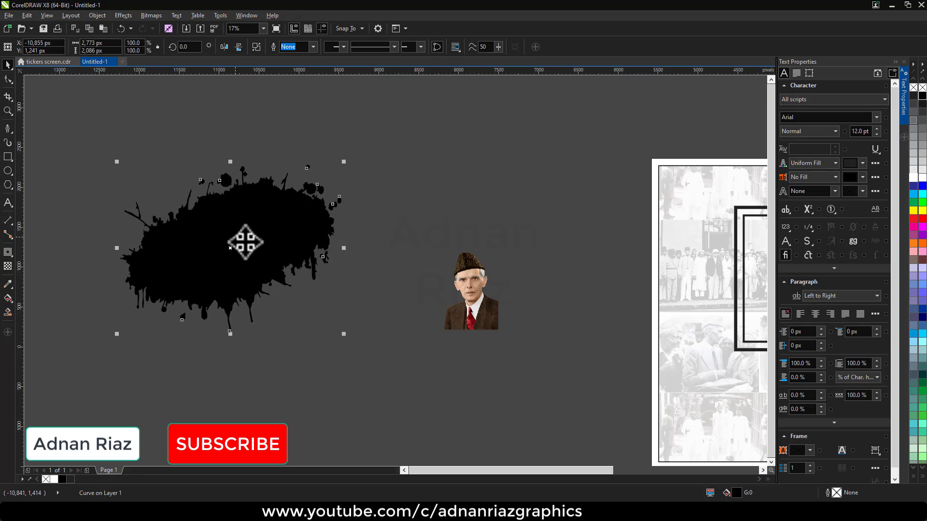
Place the splash over the lower part of the two square borders and scale it to about 2,405 px wide
scroll(261, 229, "down", 1)
left_click_drag(181, 217, 539, 260)
scroll(540, 237, "up", 2)
left_click_drag(676, 167, 638, 196)
left_click_drag(550, 279, 549, 282)
left_click_drag(635, 210, 656, 198)
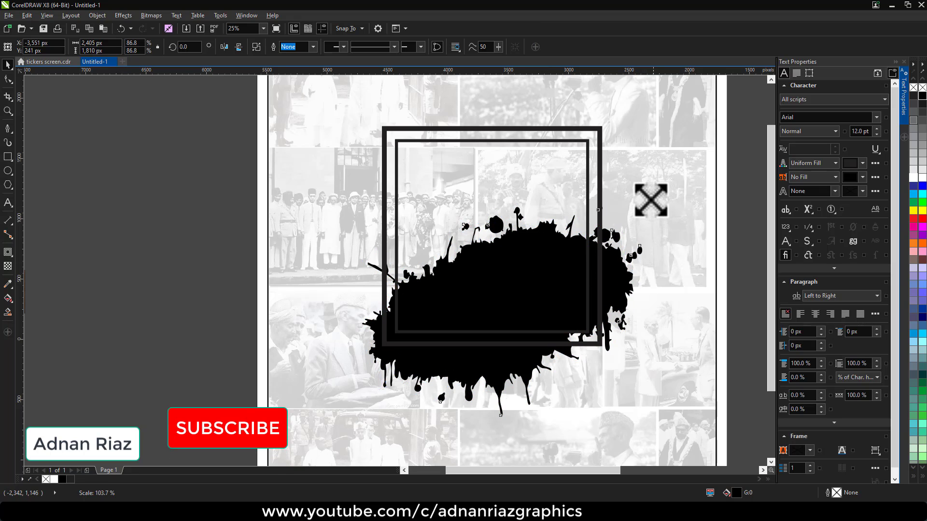
Bring the ink splash in front of both square borders
scroll(467, 198, "down", 2)
left_click(306, 197)
scroll(467, 227, "up", 2)
left_click(495, 239)
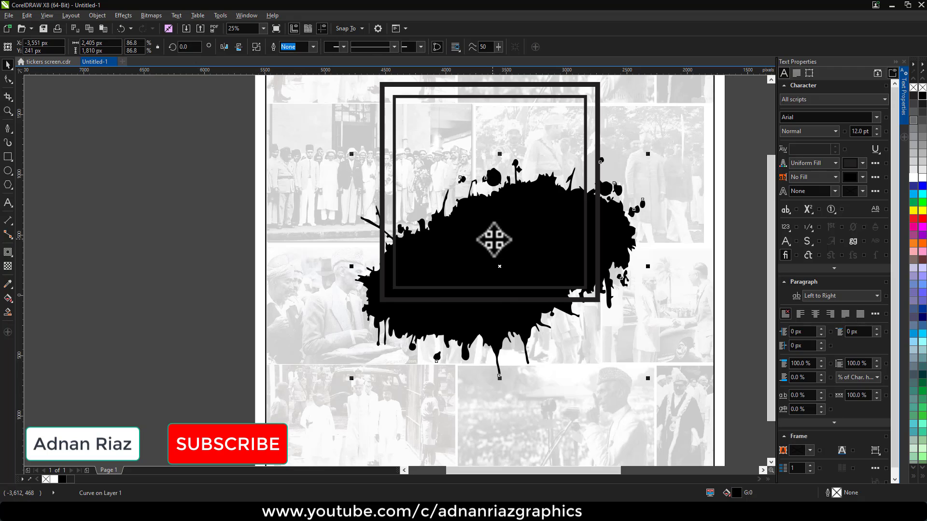
key("shift+Page_Up")
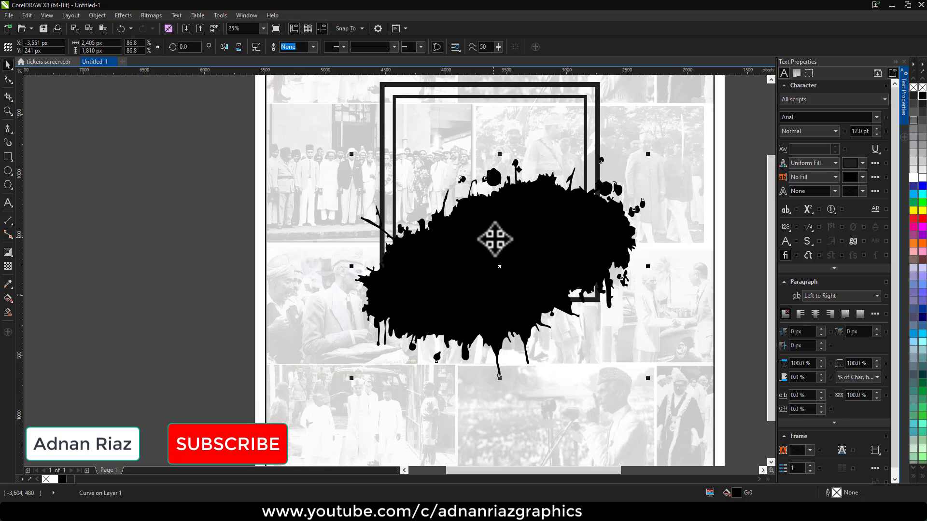
Give the splash a black-to-white linear fountain fill from its upper right to its lower left and open the black end's colour for editing
key("g")
left_click_drag(635, 210, 374, 316)
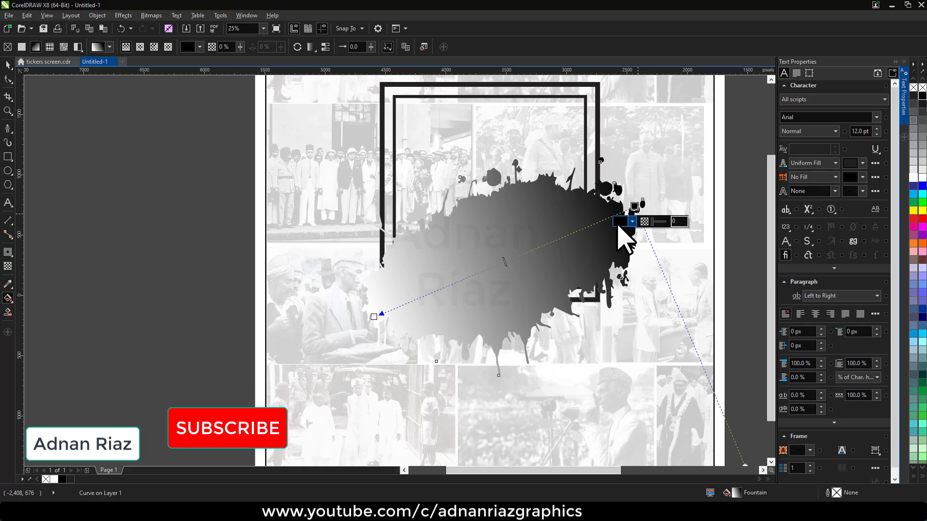
left_click(621, 221)
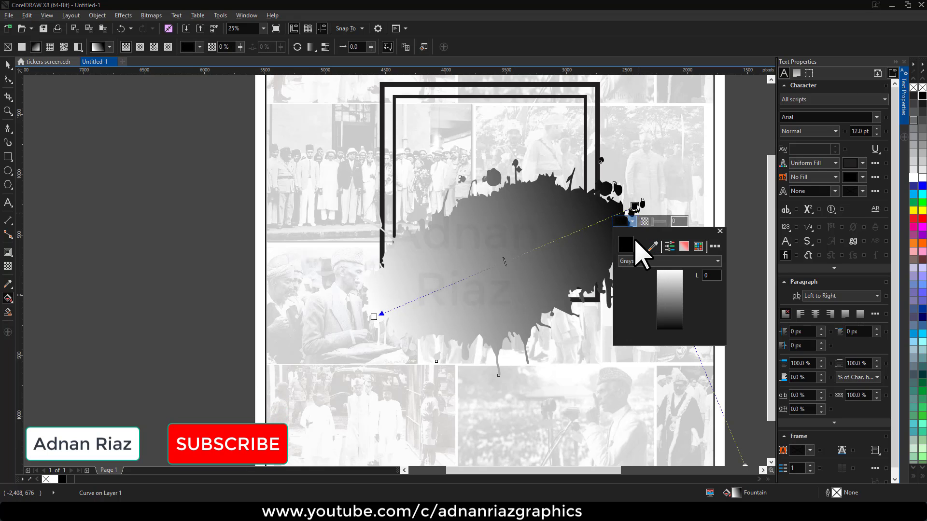